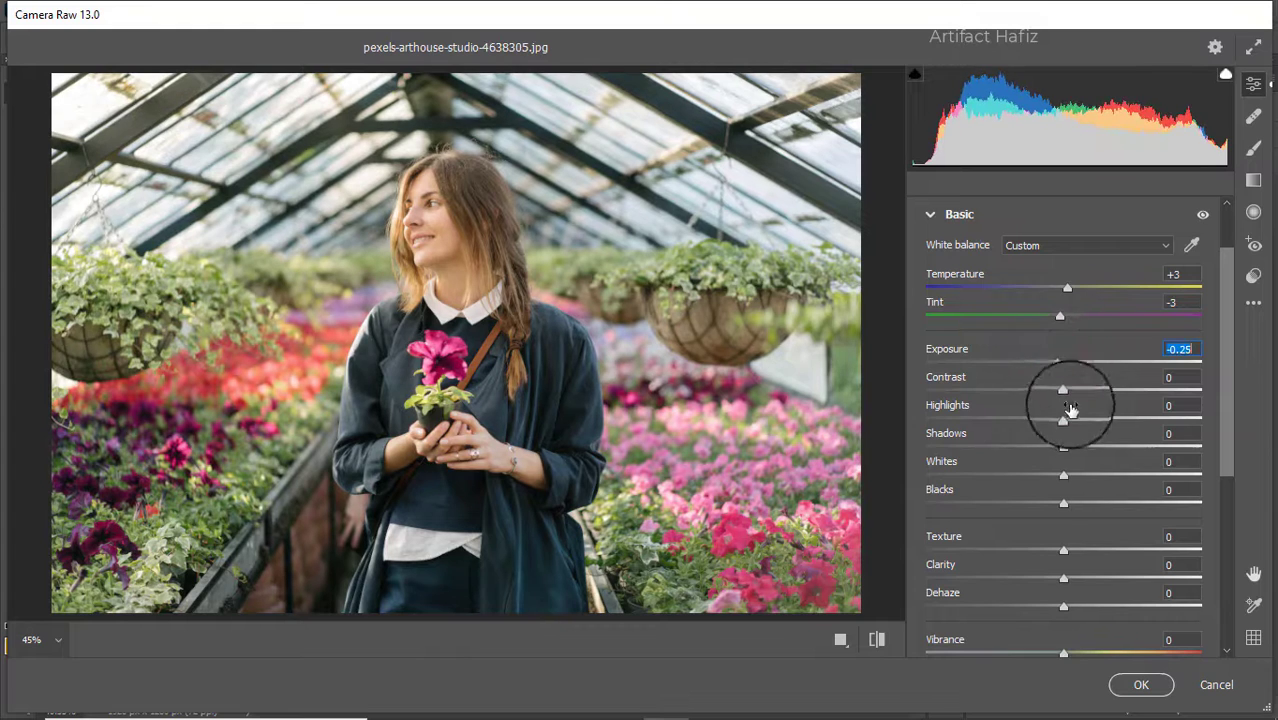
- Adjust the photo's tones by setting Highlights to -47, Whites to +49, Shadows to +23 and Blacks to -12
drag(1063, 418, 998, 418)
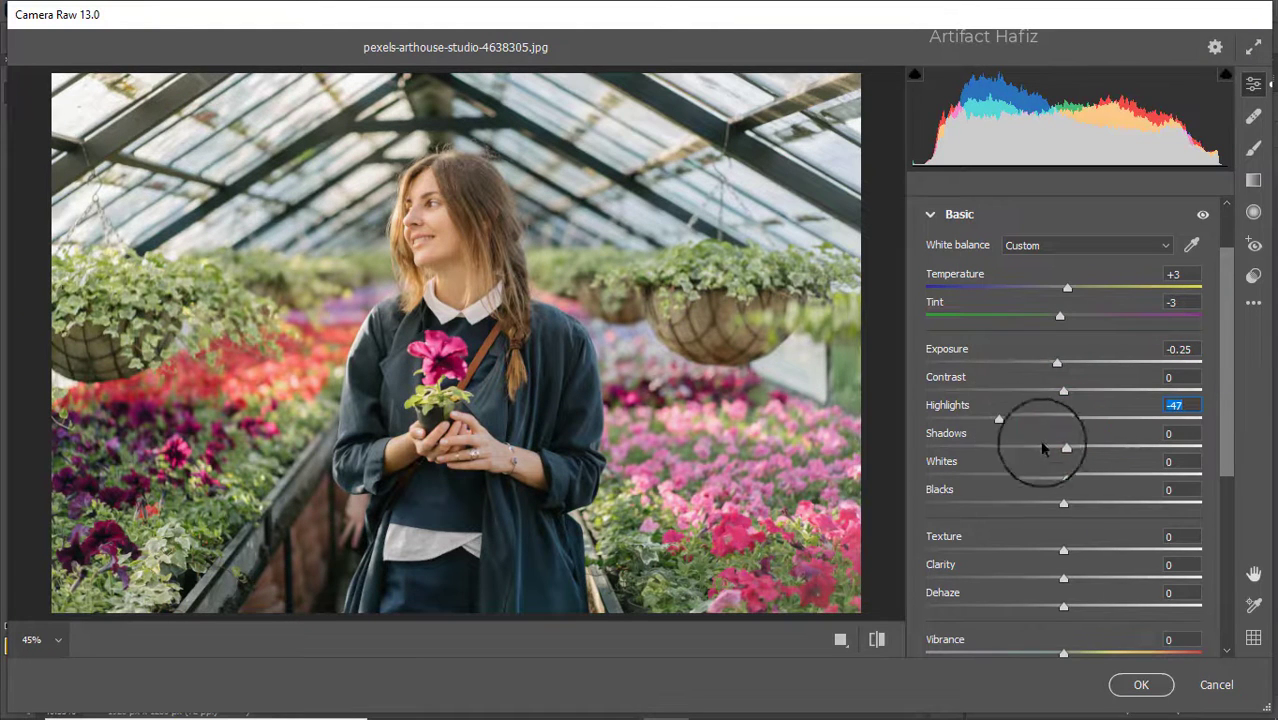
drag(1063, 476, 1131, 478)
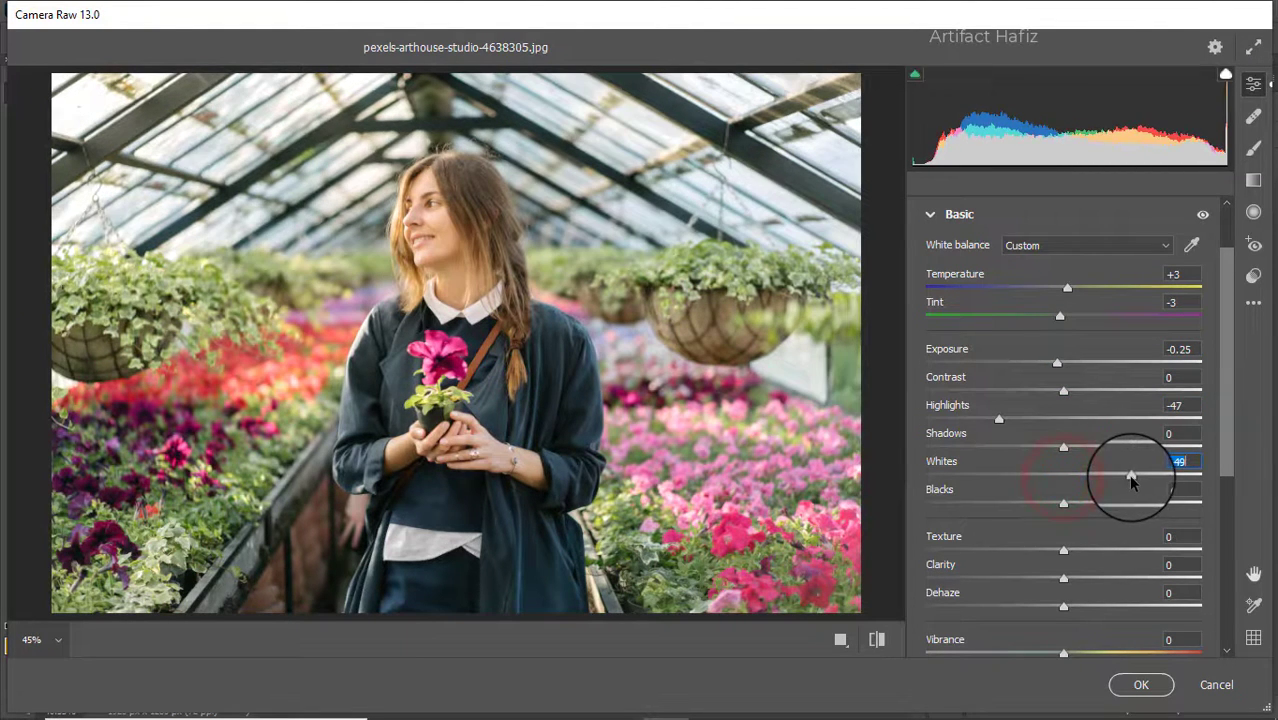
drag(1062, 446, 1096, 447)
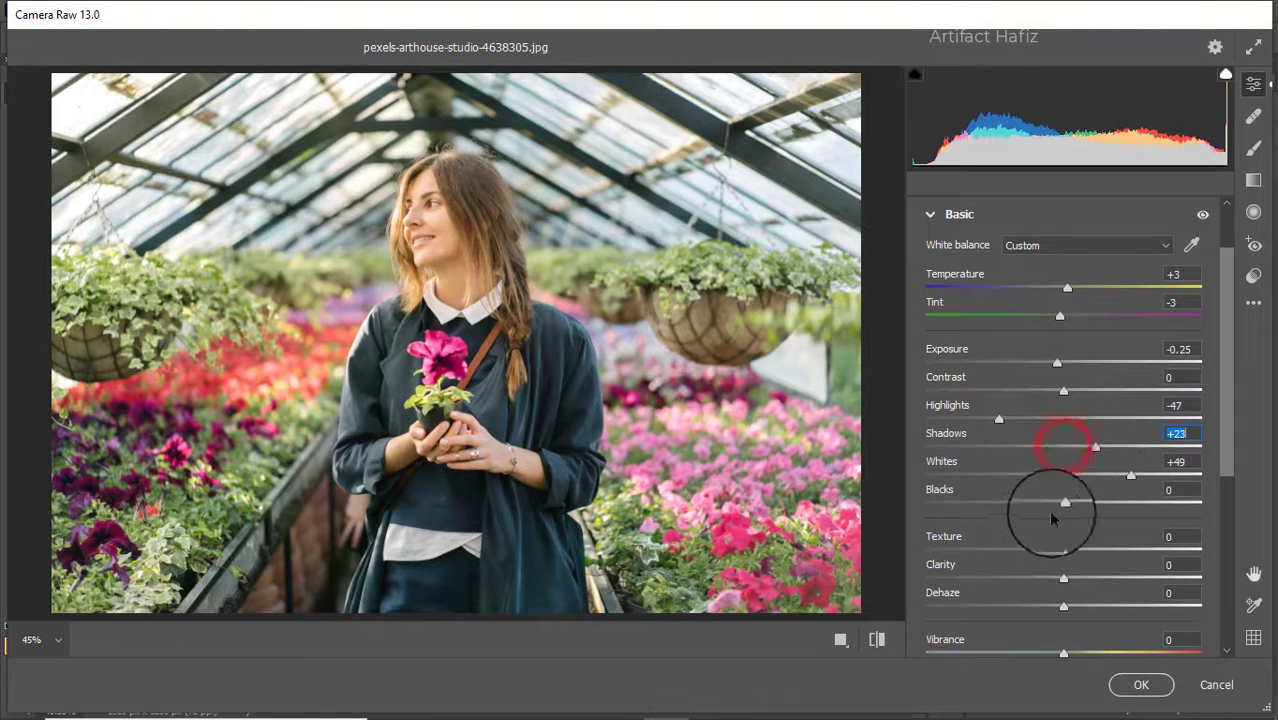
drag(1062, 502, 1046, 499)
- Set Texture to +13, Clarity to +2, Dehaze to +4, Vibrance to +28 and Saturation to -10
drag(1064, 552, 1070, 612)
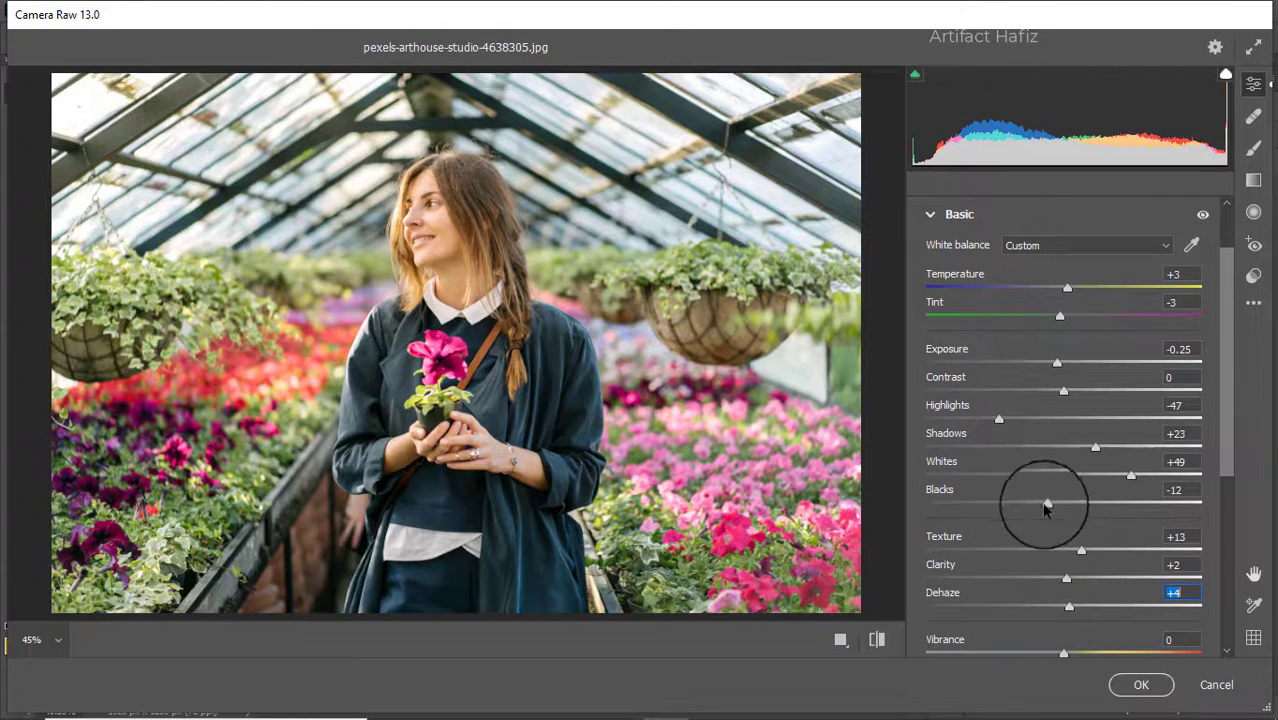
scroll(1041, 499, down, 5)
drag(1066, 428, 1103, 428)
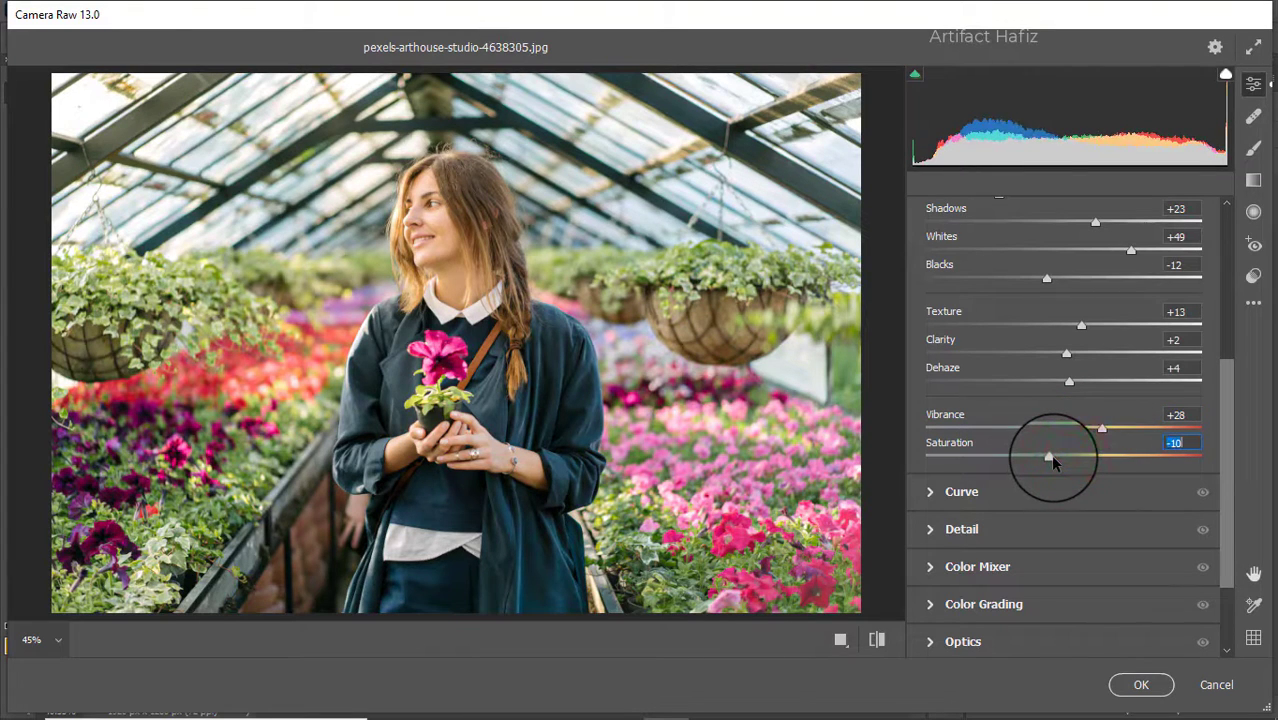
- Shape the main point curve for mild contrast with points at input 69, output 60 and input 193, output 198
click(982, 490)
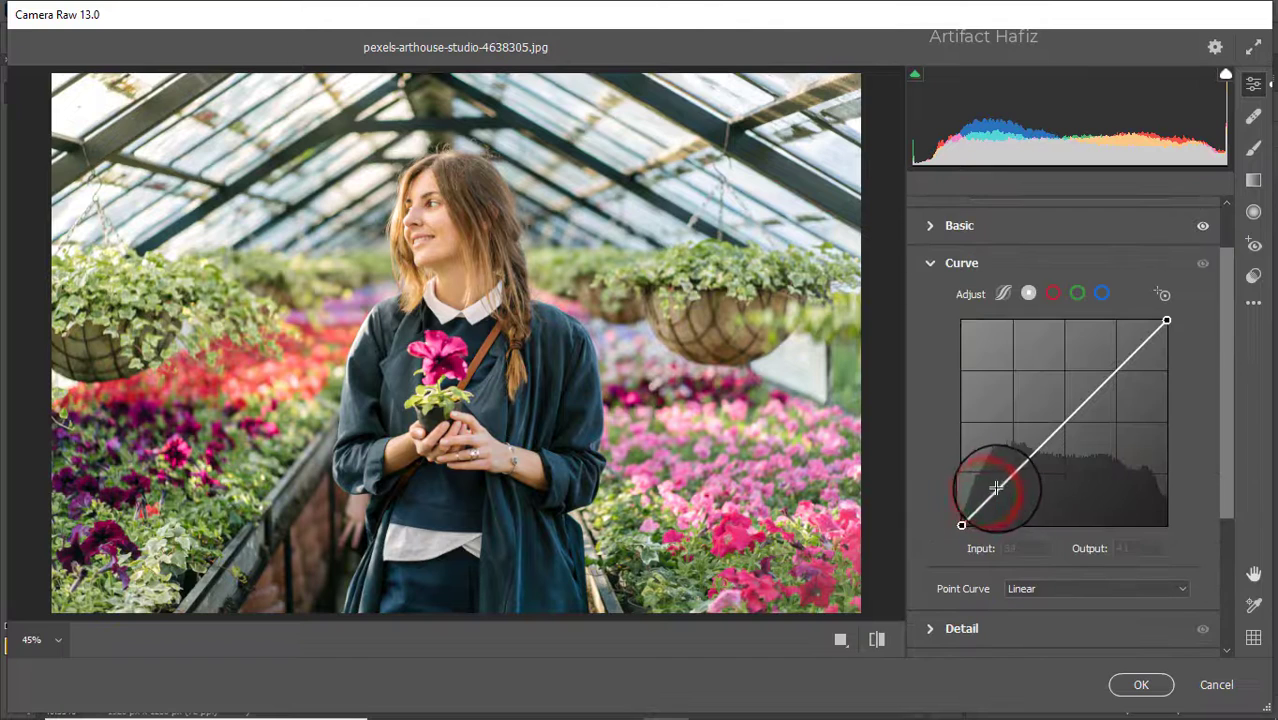
drag(1008, 476, 1016, 477)
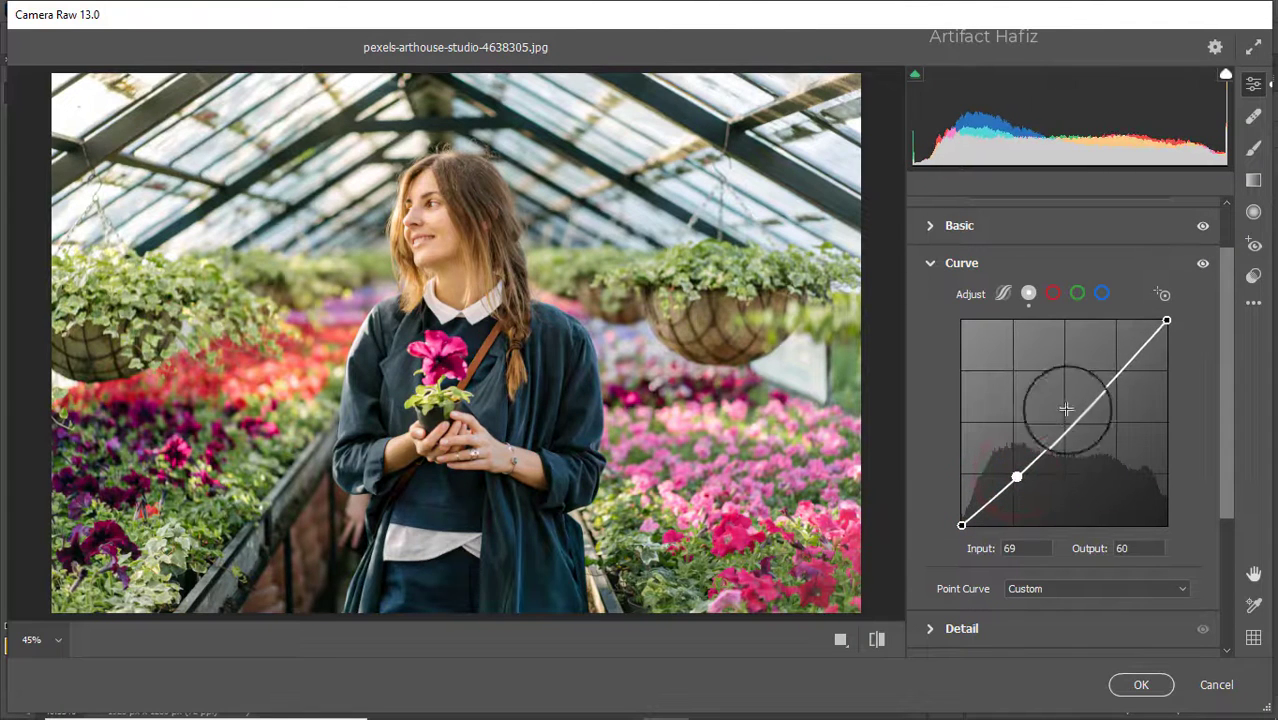
drag(1108, 371, 1116, 366)
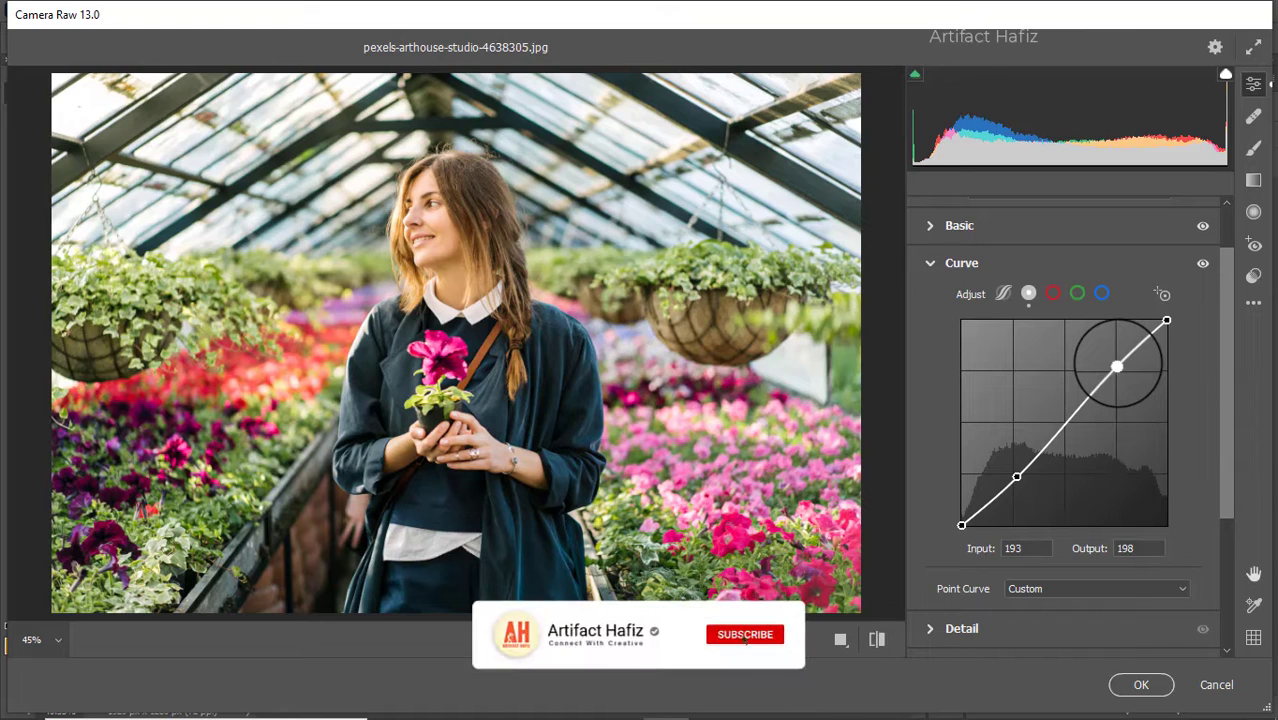
- Raise the blue curve's black point to output 8 and anchor it with points at 63/63 and 194/195
click(1101, 293)
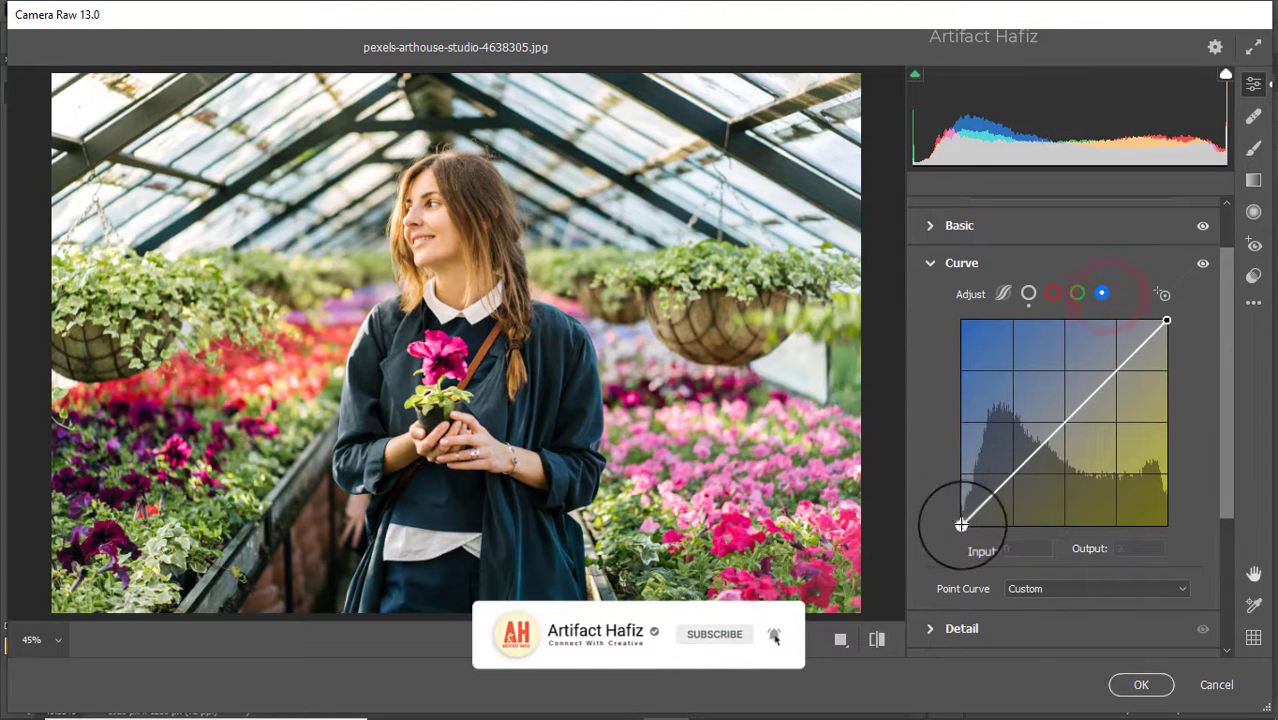
drag(961, 524, 961, 518)
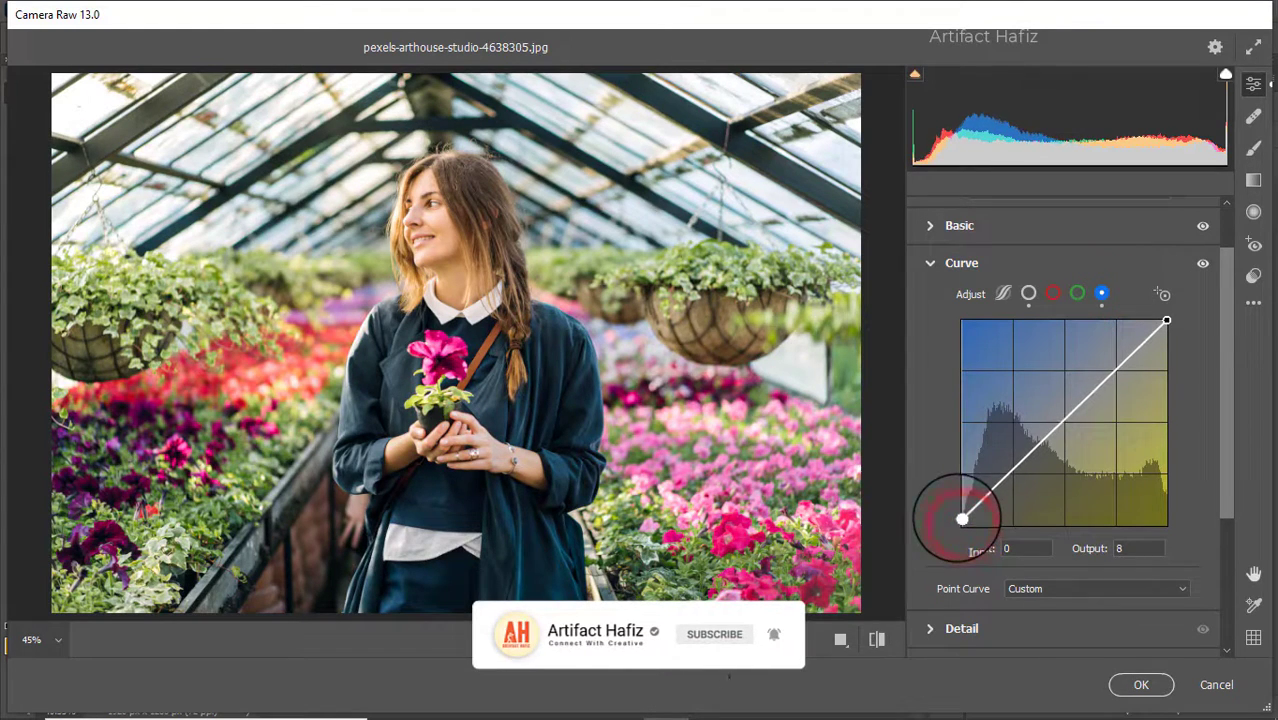
click(1012, 475)
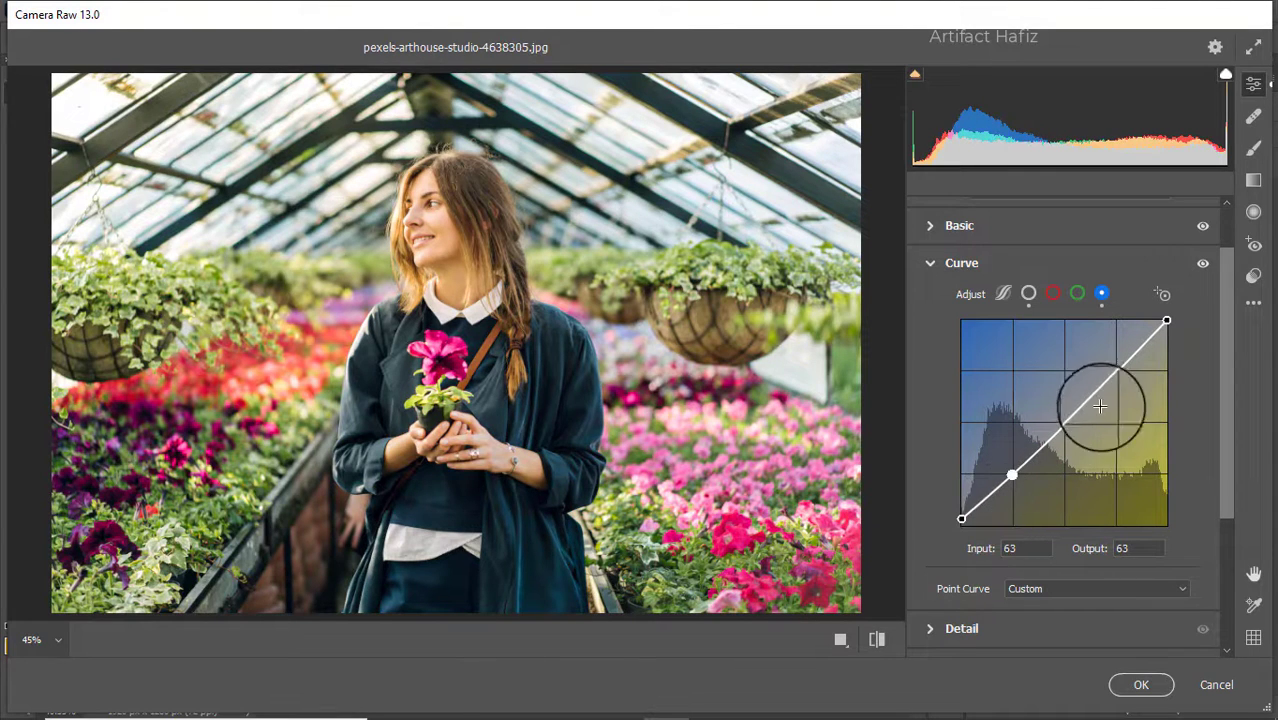
click(1117, 370)
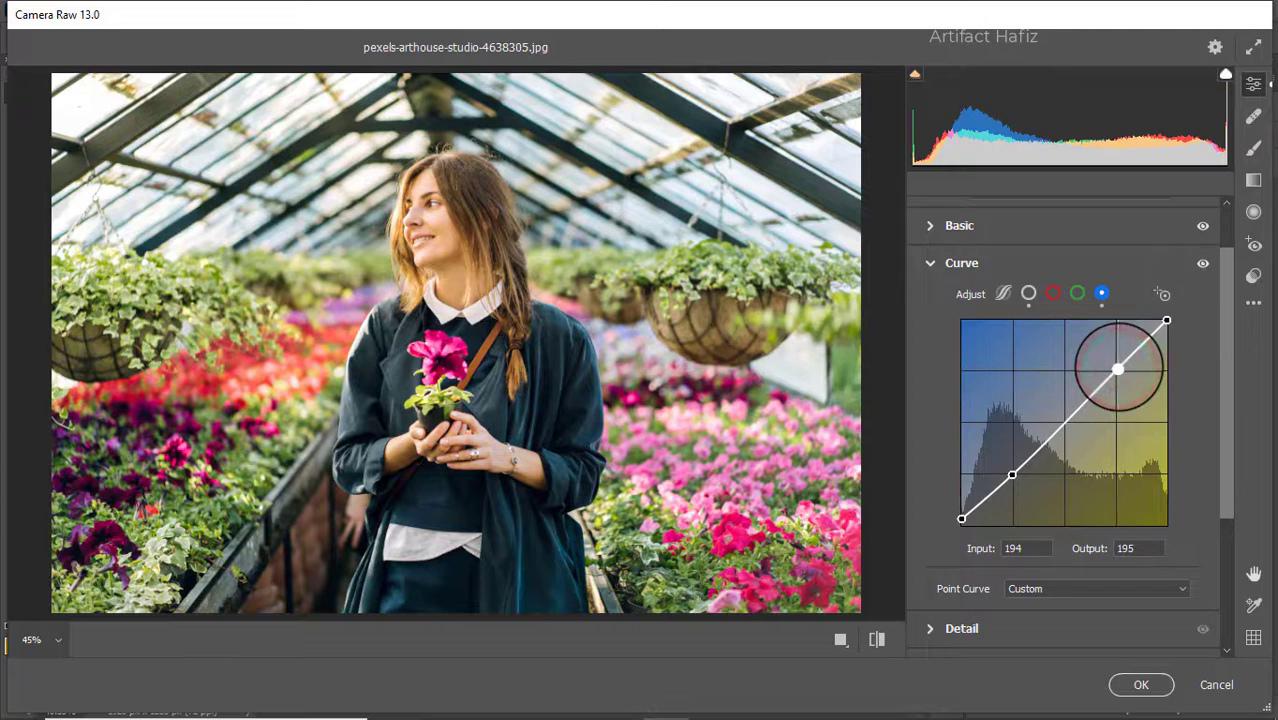
- Set the detail adjustments to Sharpening 12, Noise Reduction 10 and Color Noise Reduction 18
scroll(1041, 420, down, 1)
scroll(1041, 420, down, 3)
click(1021, 442)
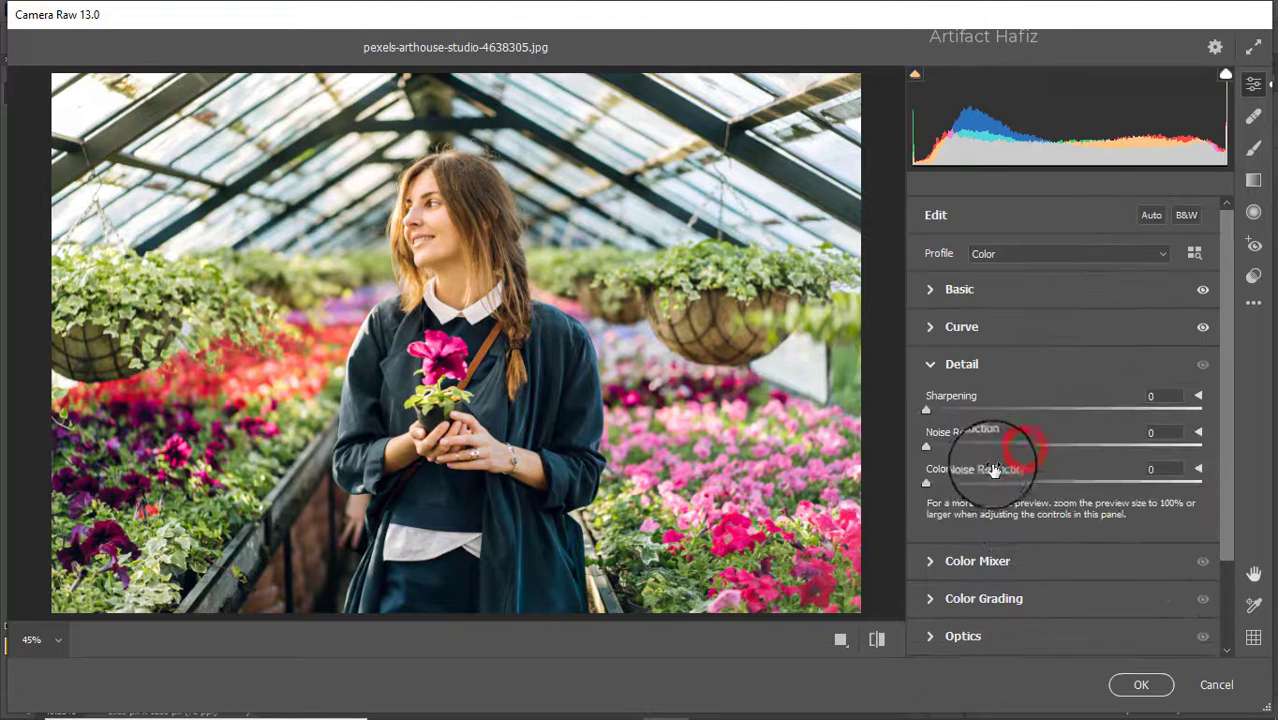
drag(929, 447, 950, 418)
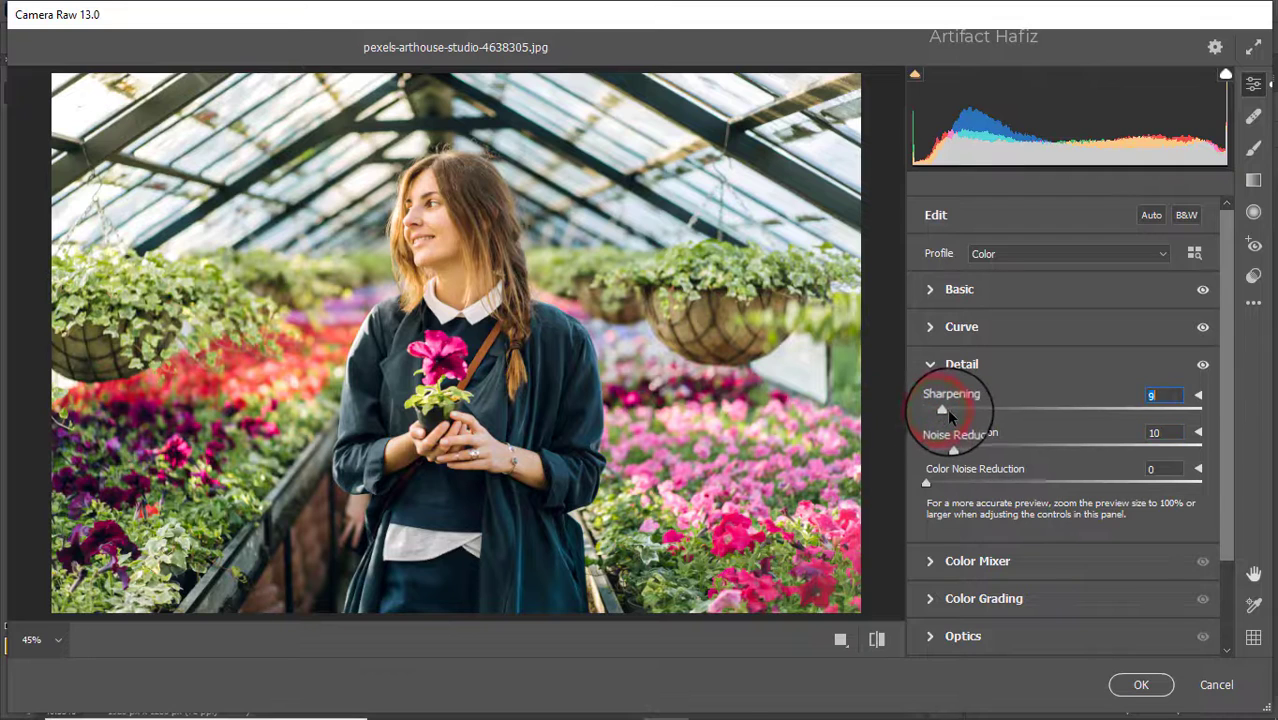
drag(926, 483, 980, 487)
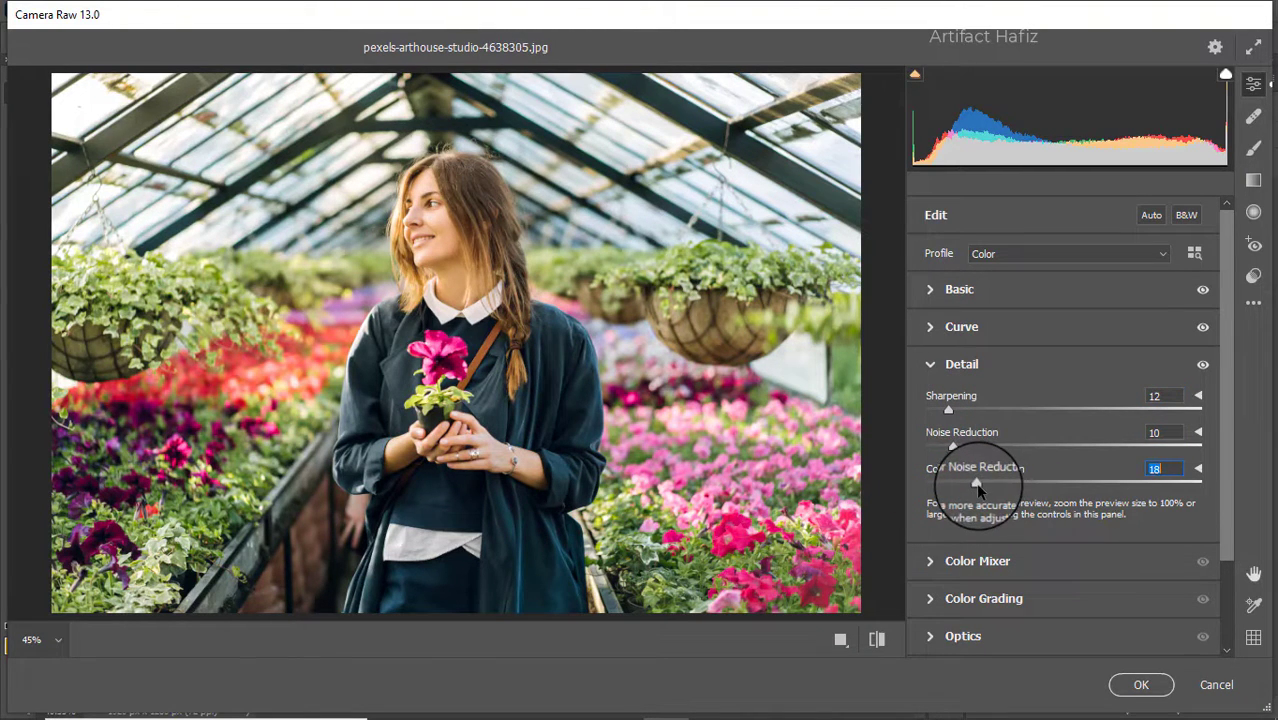
- Set the Color Mixer saturation to Reds +12, Yellows -12, Greens -35, Aquas +24 and Blues +22
click(951, 564)
click(988, 335)
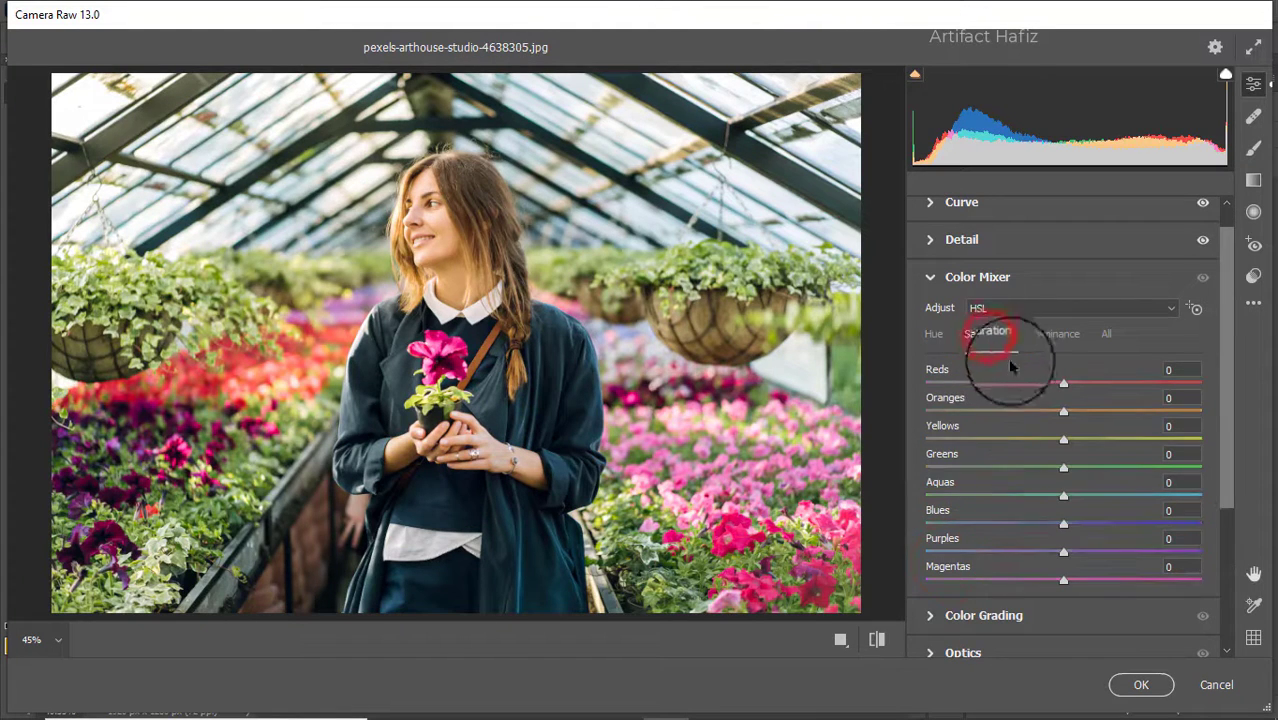
mouse_move(1063, 386)
mouse_down()
mouse_move(1218, 377)
mouse_move(1098, 374)
mouse_move(1078, 393)
mouse_up()
drag(1066, 441, 1093, 513)
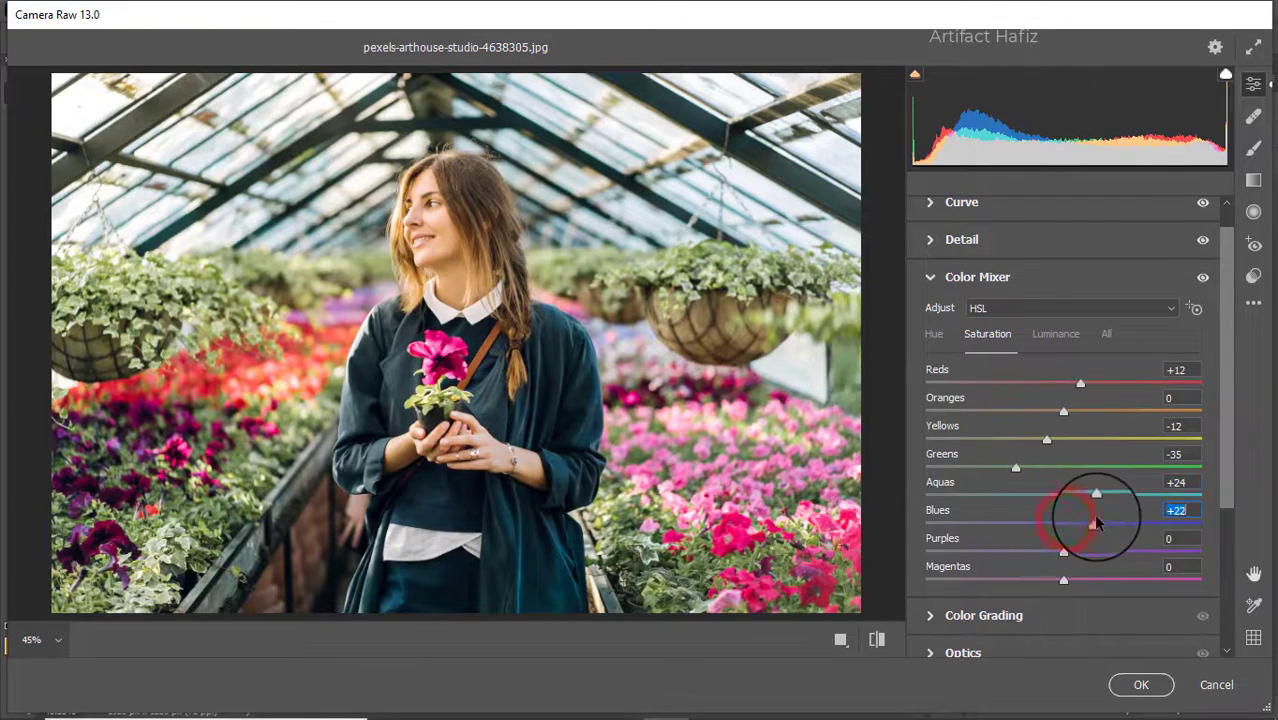
- Set the Color Mixer luminance to Reds -12, Oranges +3, Yellows -30 and Greens -35
click(1049, 337)
drag(1063, 411, 1048, 388)
drag(1062, 440, 974, 430)
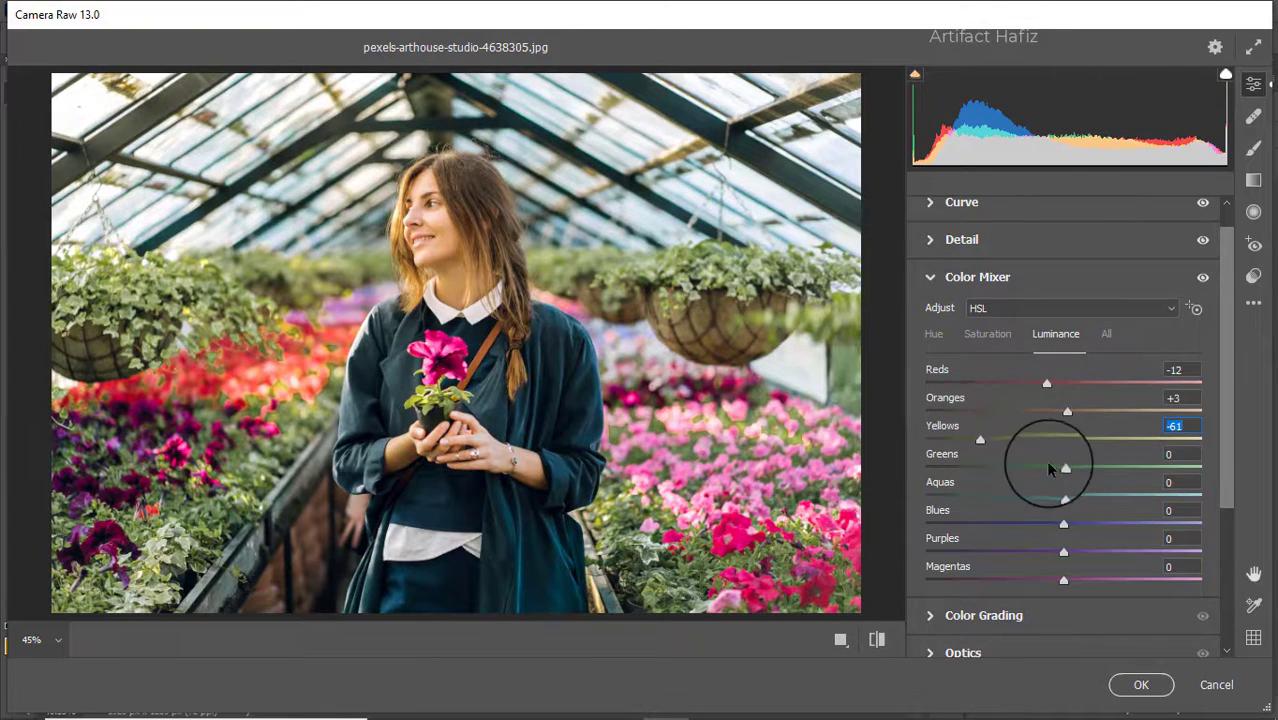
drag(990, 445, 1013, 465)
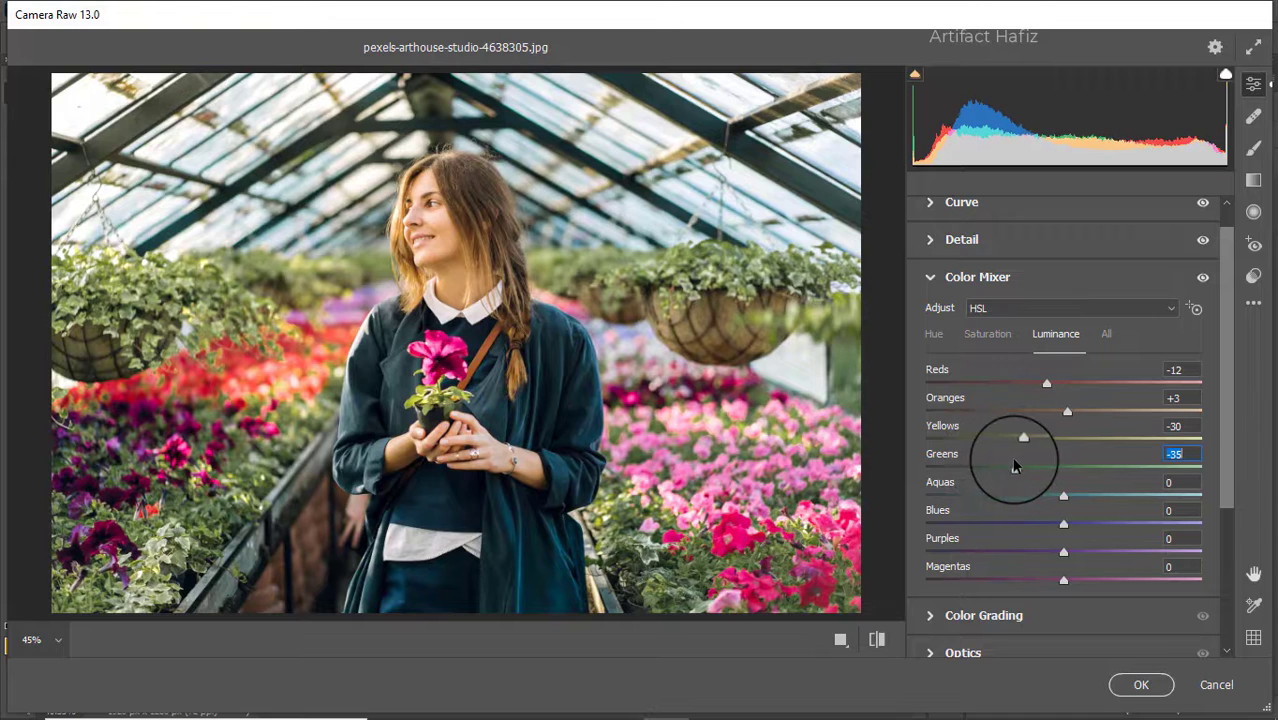
- Set the Color Mixer hue to Aquas -46, Blues -50, Yellows +7 and Greens +35
drag(1065, 497, 999, 497)
click(936, 333)
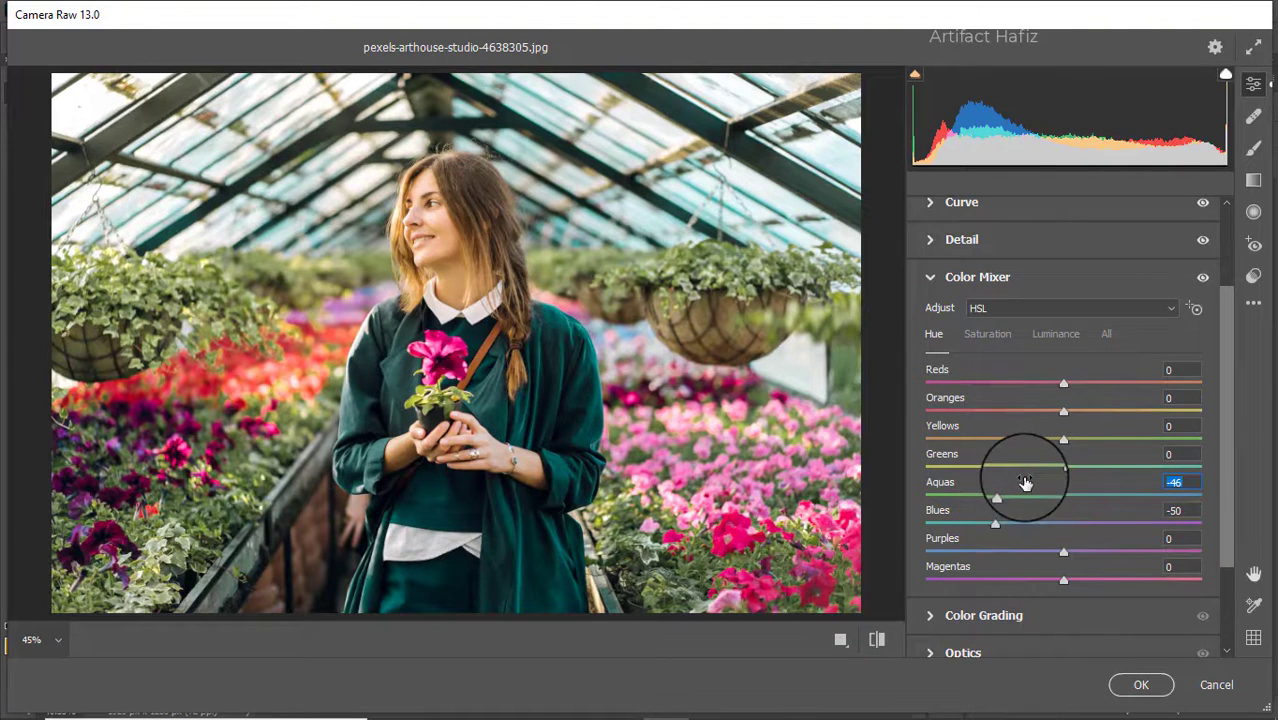
scroll(1027, 475, down, 1)
scroll(1025, 480, down, 1)
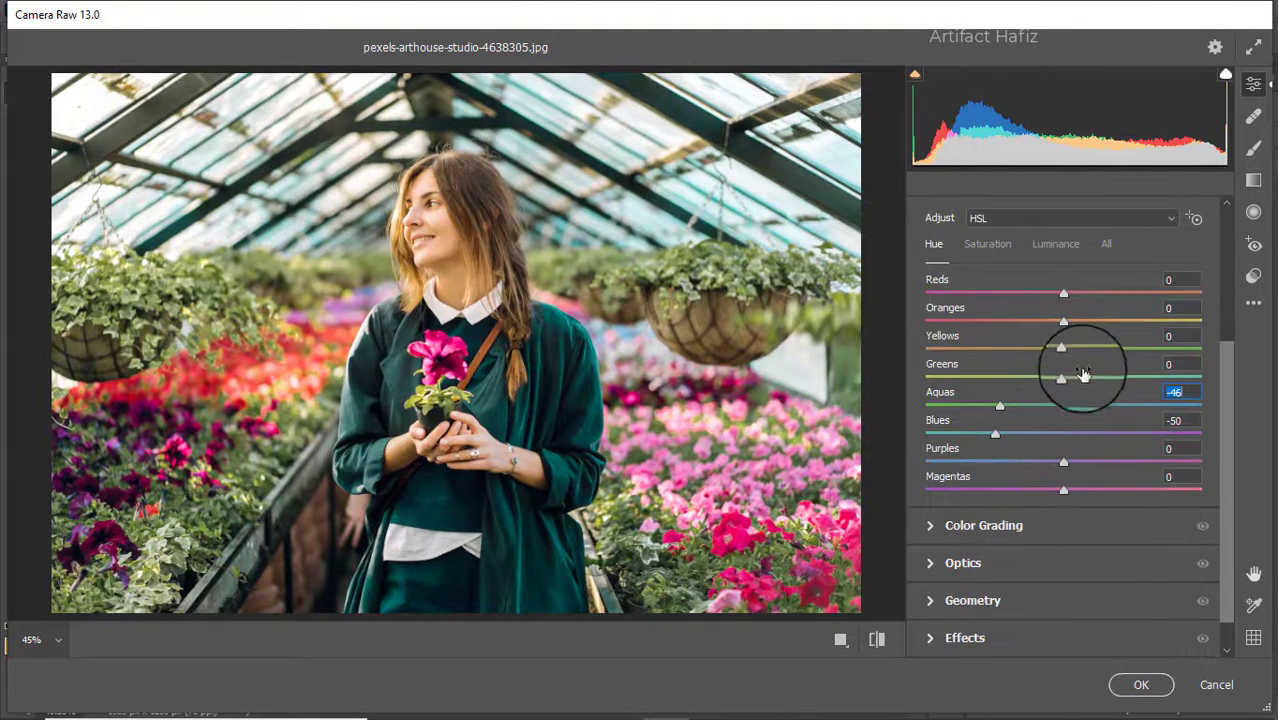
drag(1068, 349, 1141, 375)
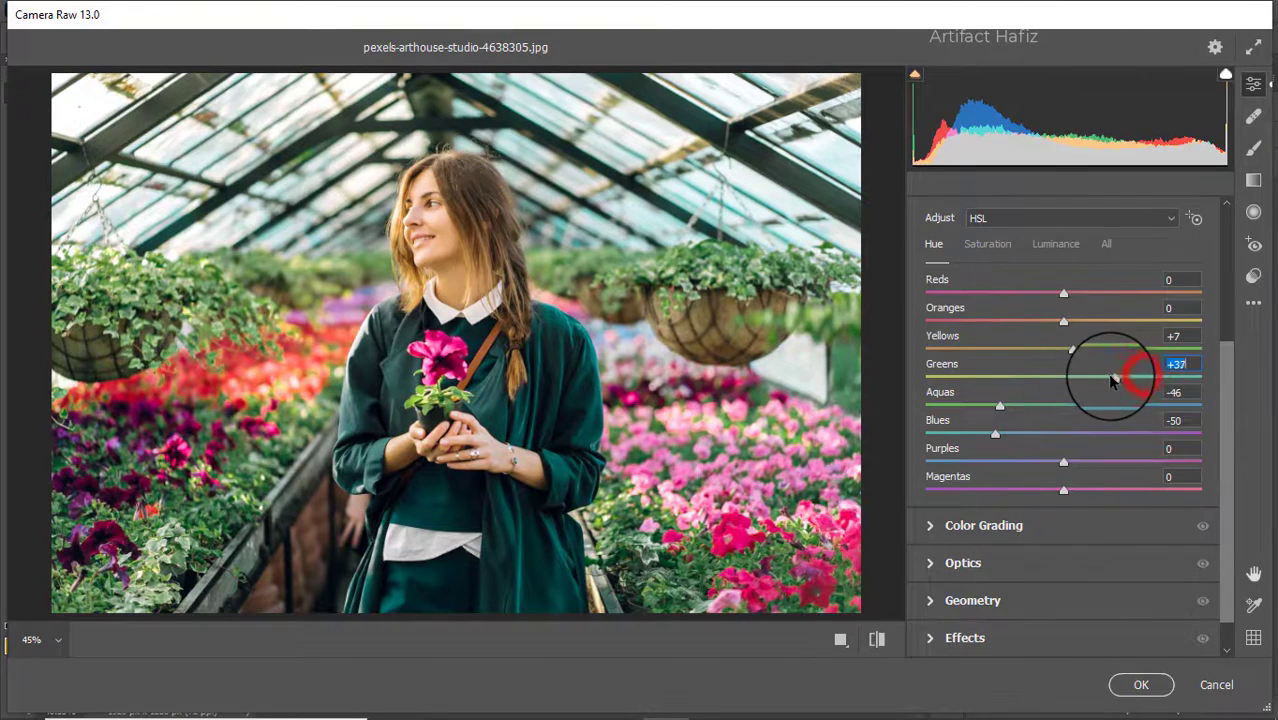
scroll(1063, 410, up, 2)
scroll(1045, 455, down, 3)
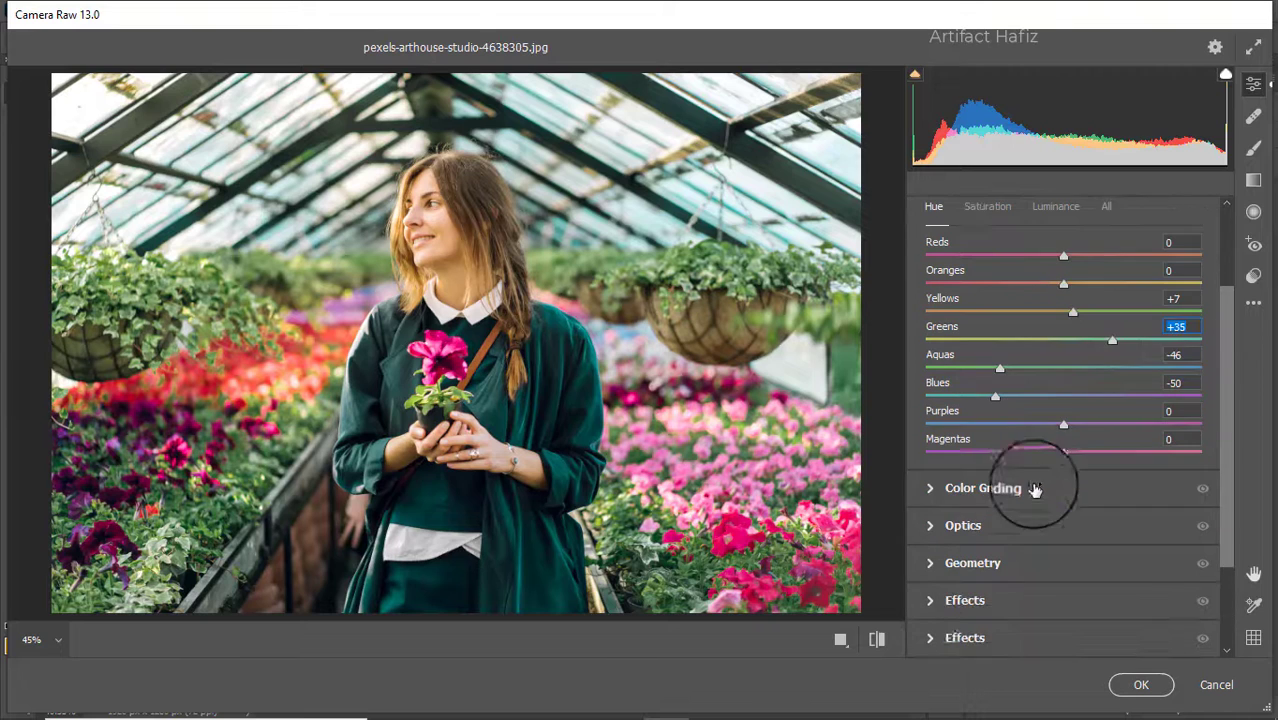
- Color-grade the shadows to hue 264, saturation 15 and the highlights to hue 238, saturation 9
click(1027, 482)
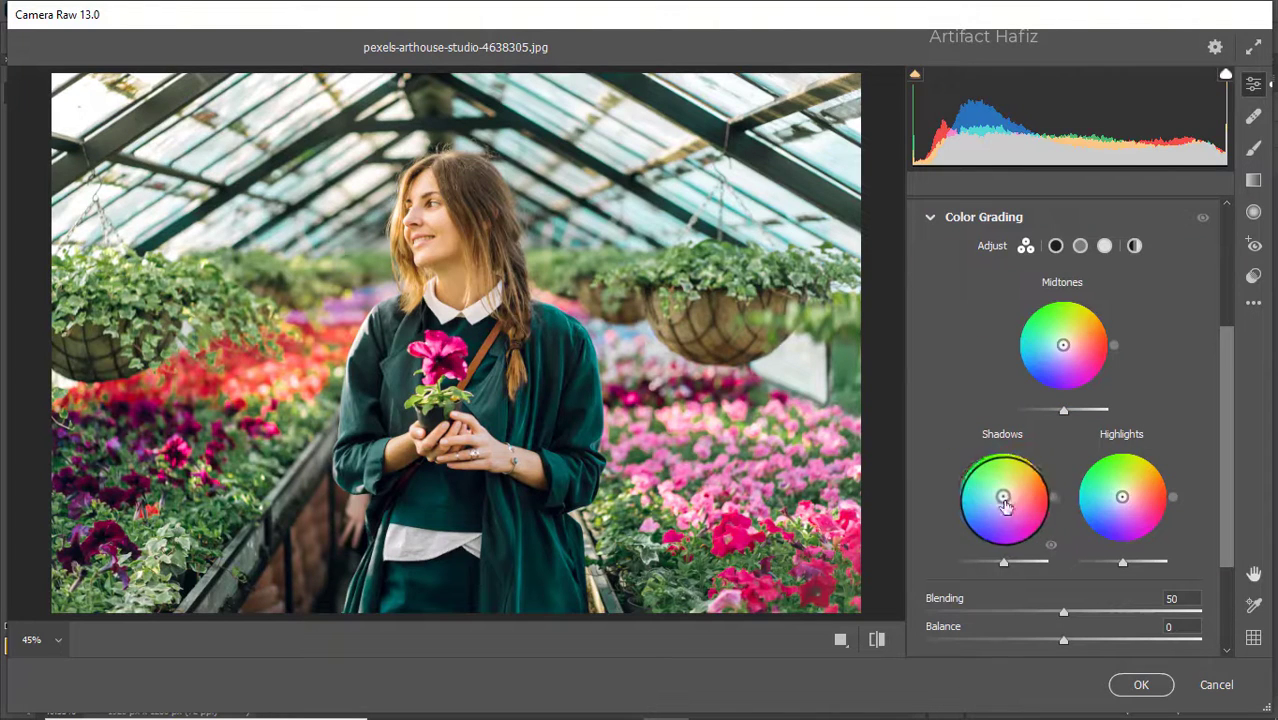
drag(1004, 498, 999, 566)
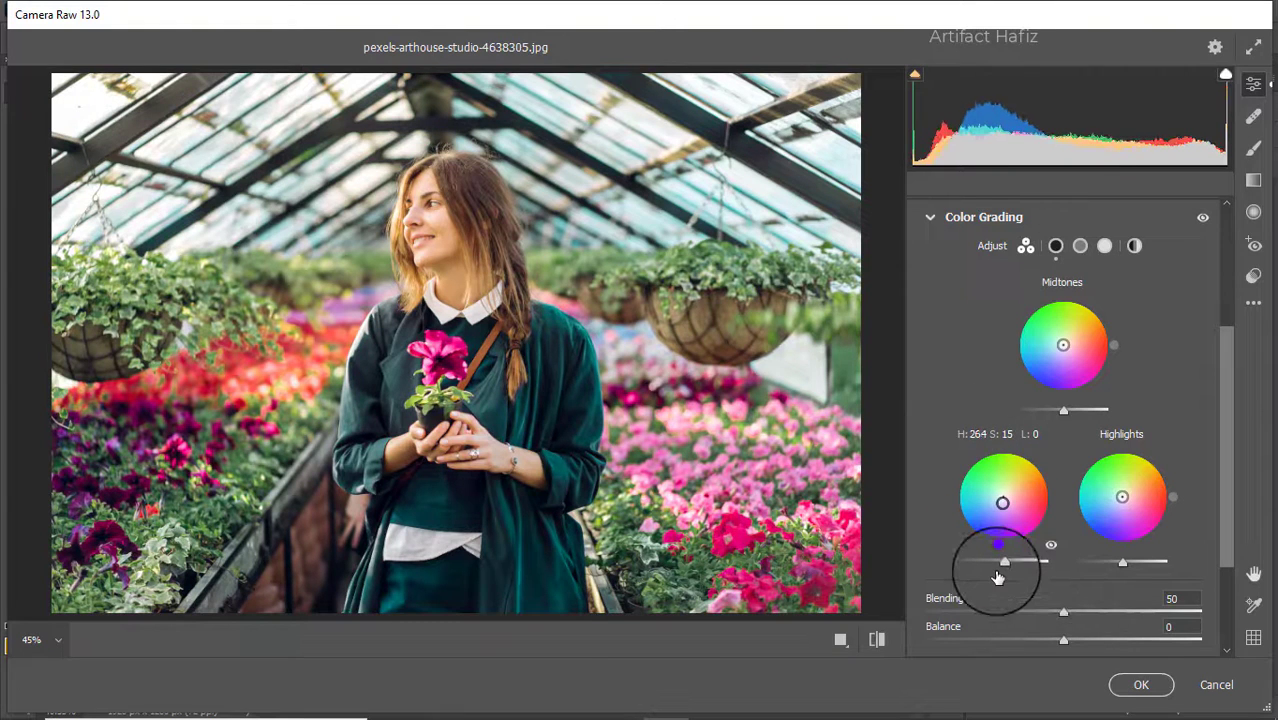
drag(1123, 494, 1085, 565)
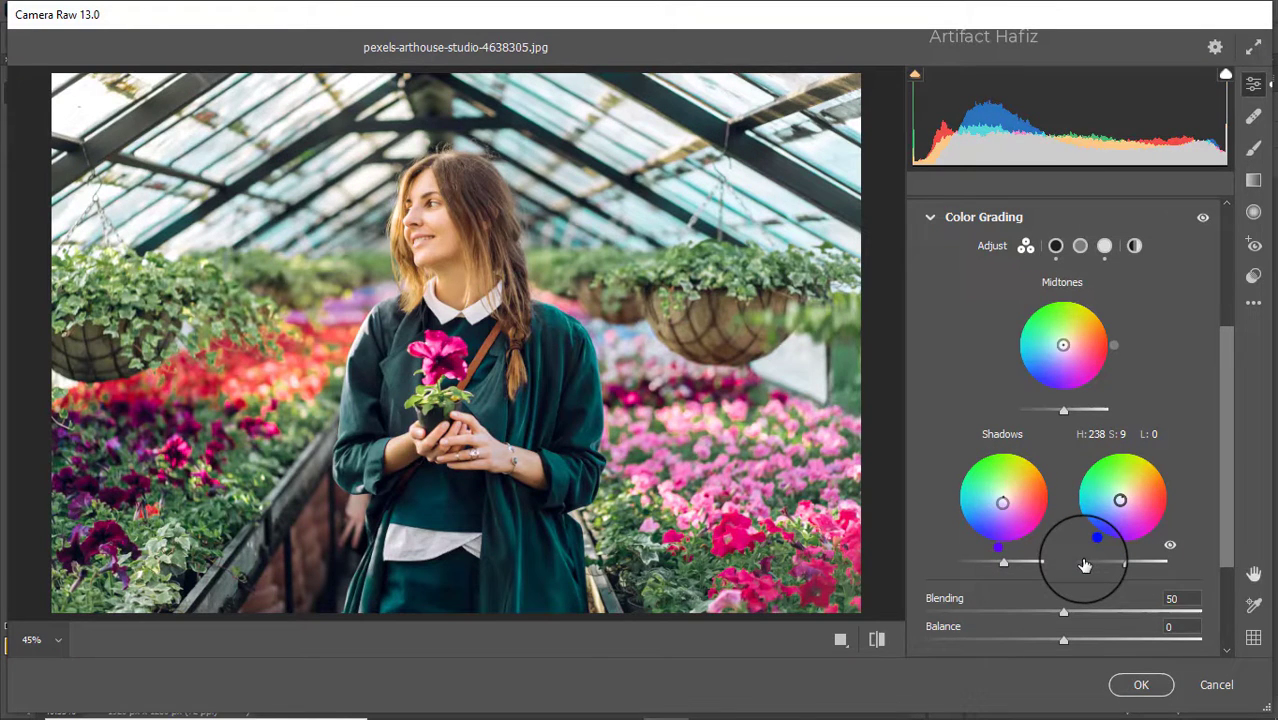
- Tint the color-grading midtones slightly toward a warm orange-red hue
scroll(1105, 460, down, 3)
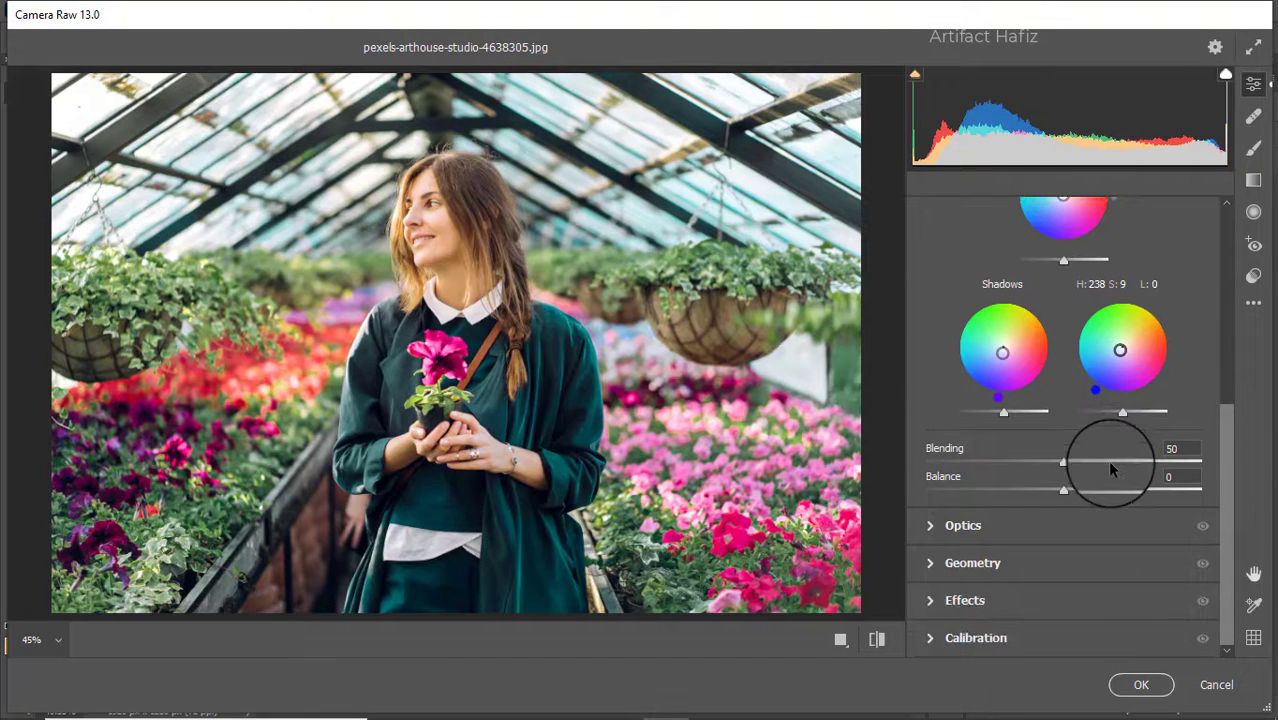
scroll(1108, 464, up, 2)
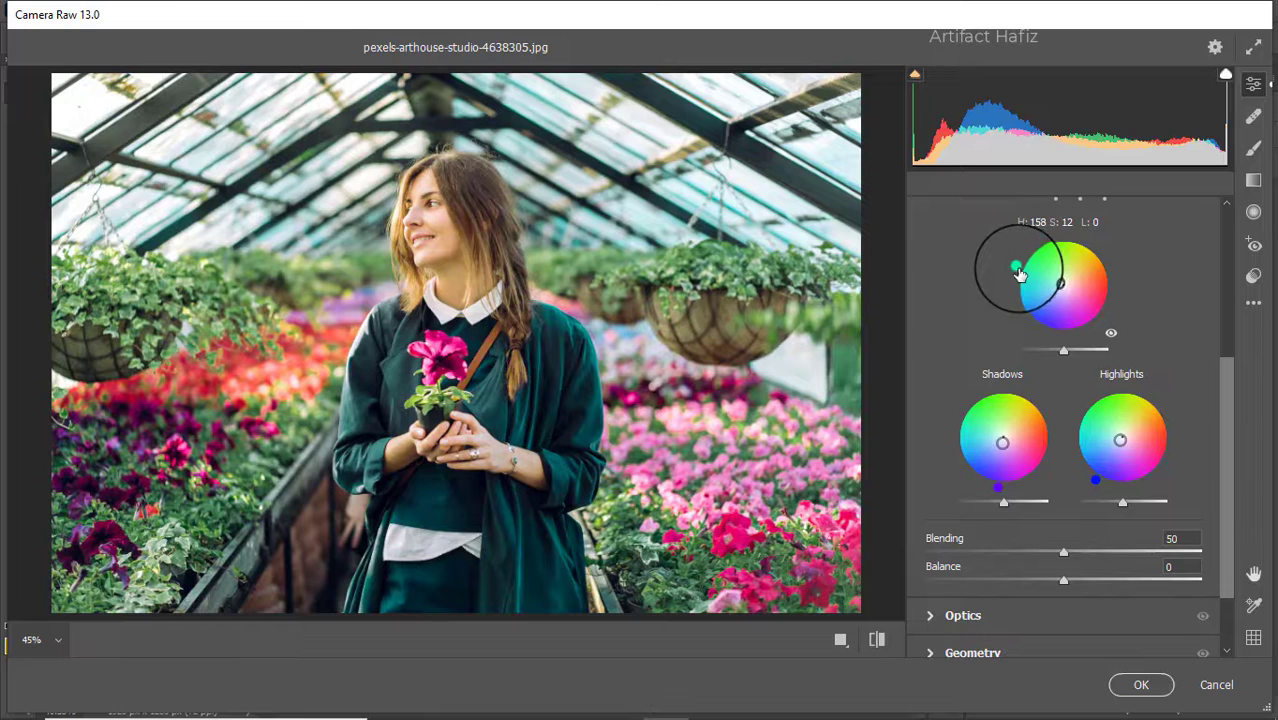
drag(1016, 266, 1248, 214)
- Darken the photo's edges by setting the Vignetting effect to -15
scroll(1141, 328, down, 2)
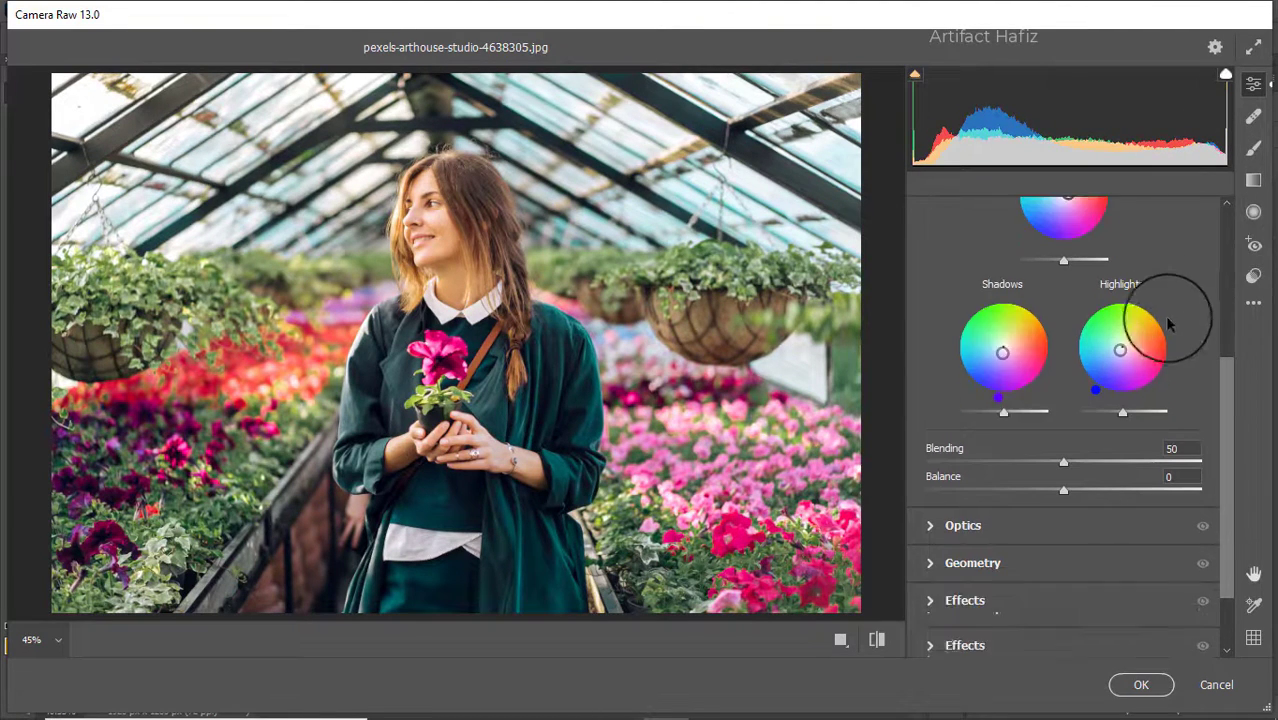
click(1021, 600)
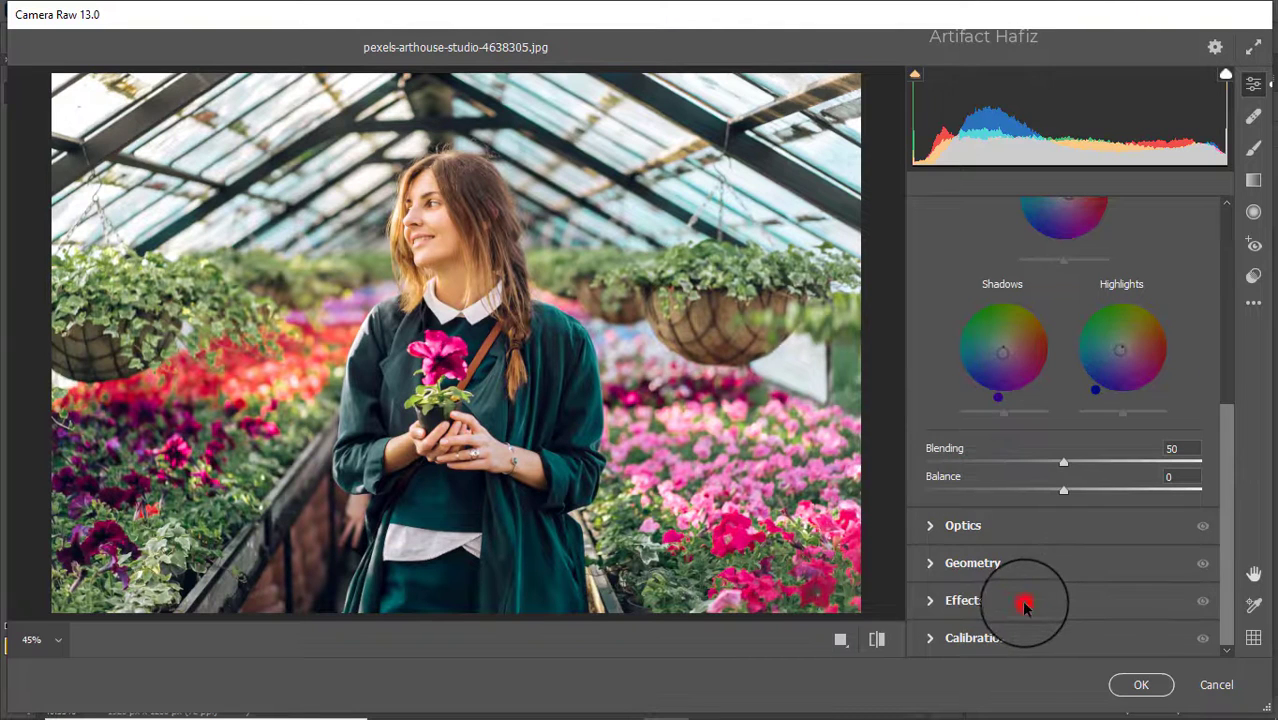
drag(1062, 450, 1040, 455)
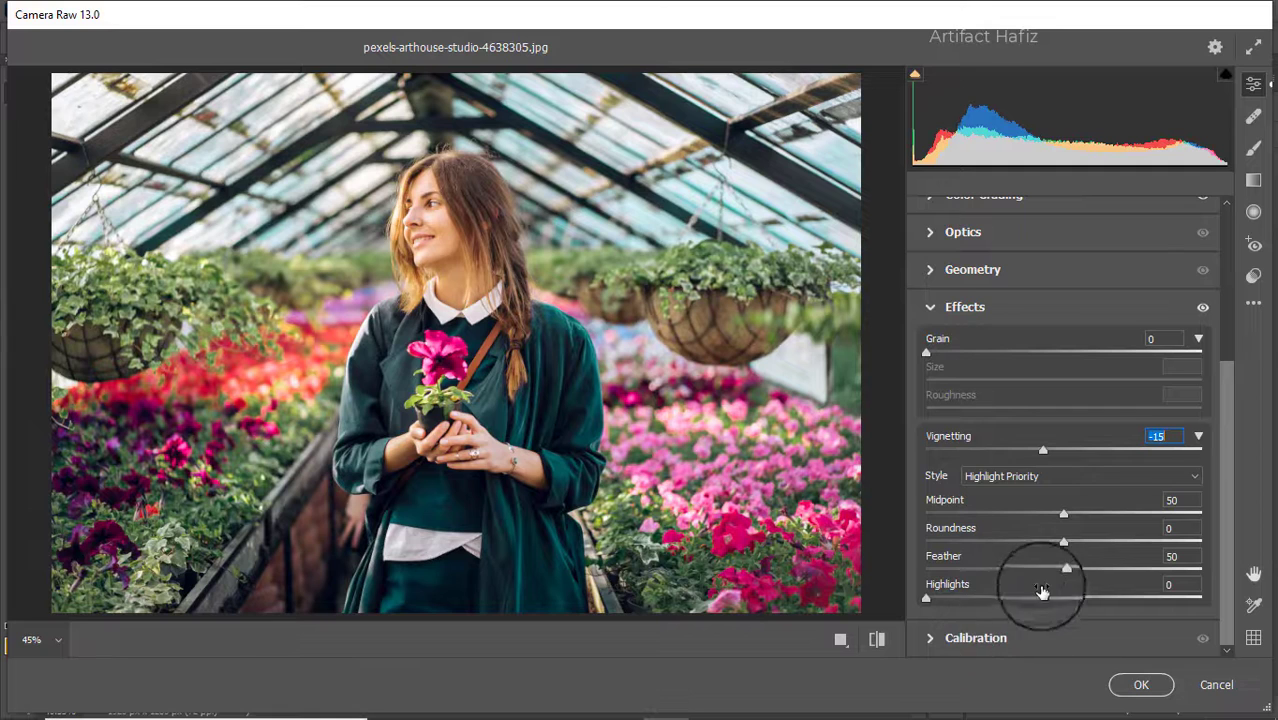
- Calibrate the primaries' saturation to Green +27, Red -16 and Blue -15
click(984, 636)
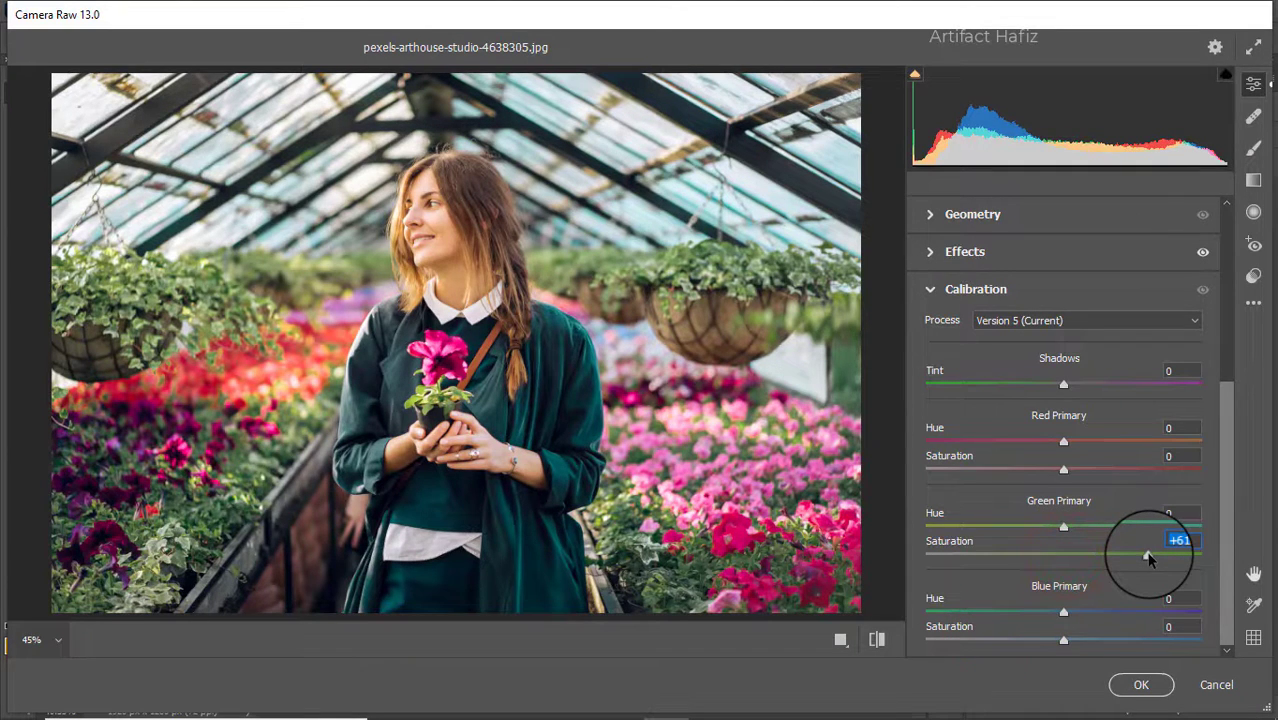
drag(1149, 558, 1098, 559)
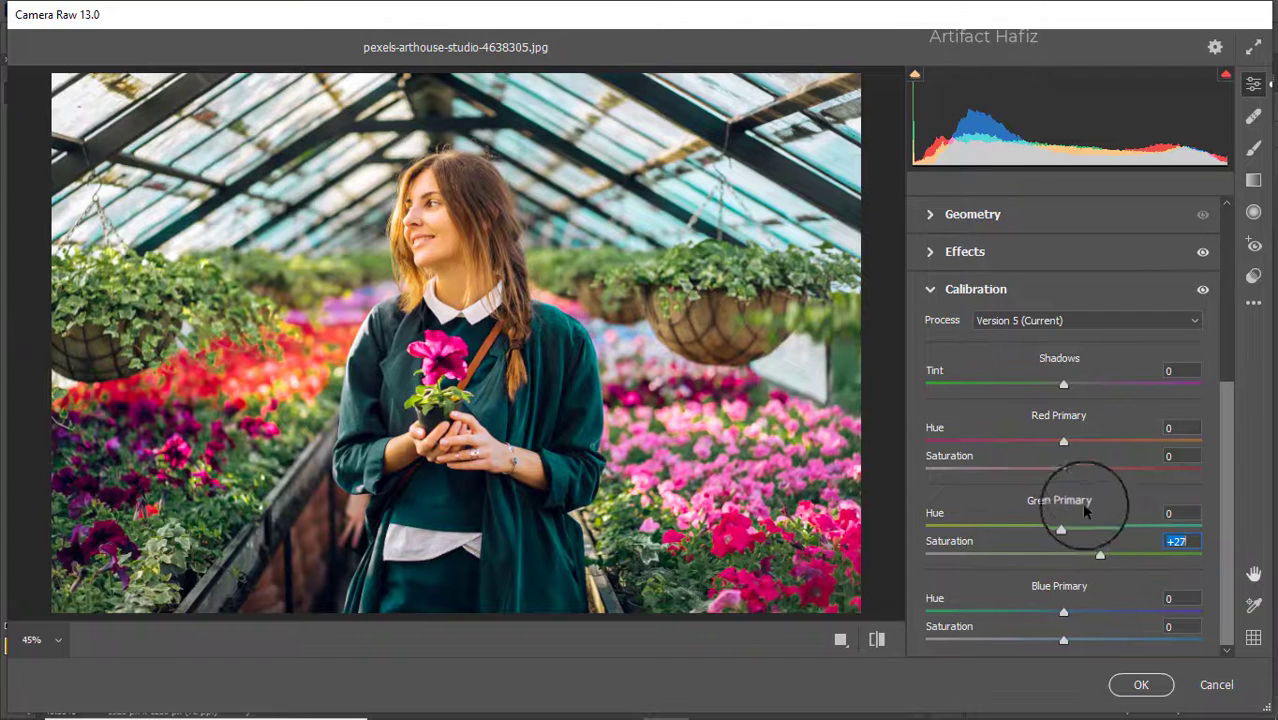
drag(1065, 468, 1036, 474)
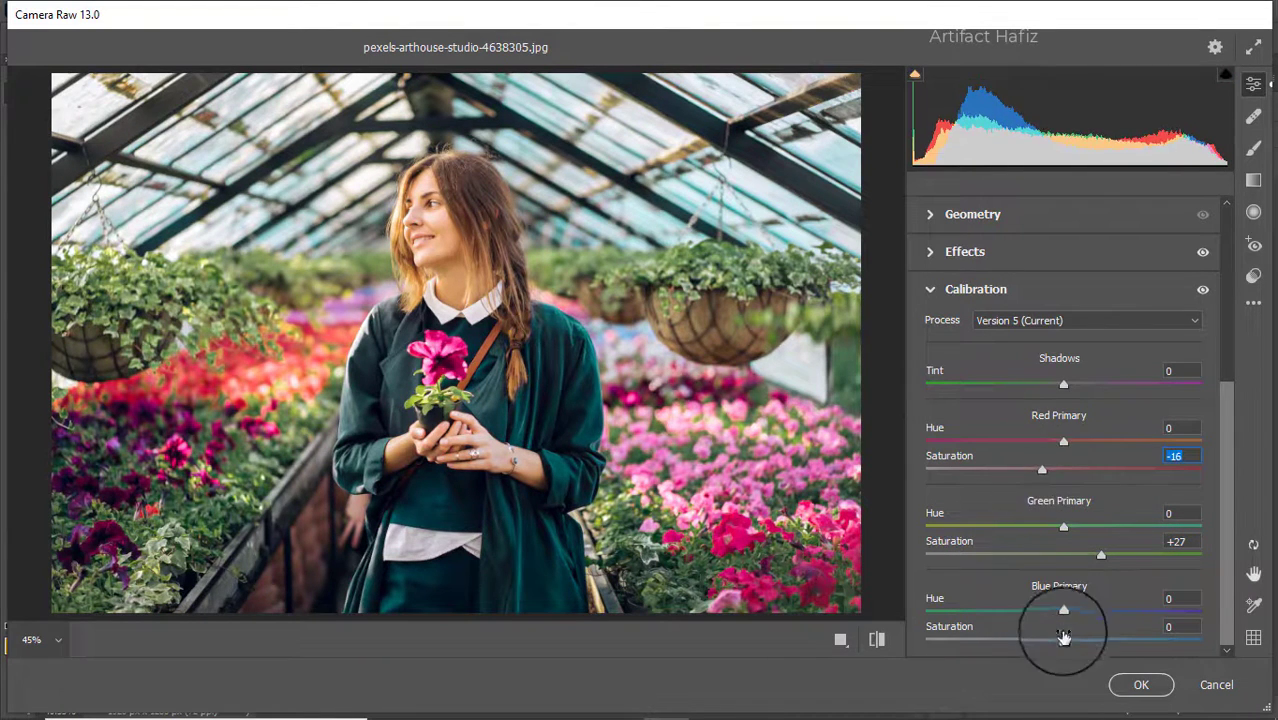
mouse_move(1063, 640)
mouse_down()
mouse_move(1035, 638)
mouse_move(1146, 647)
mouse_move(1045, 649)
mouse_up()
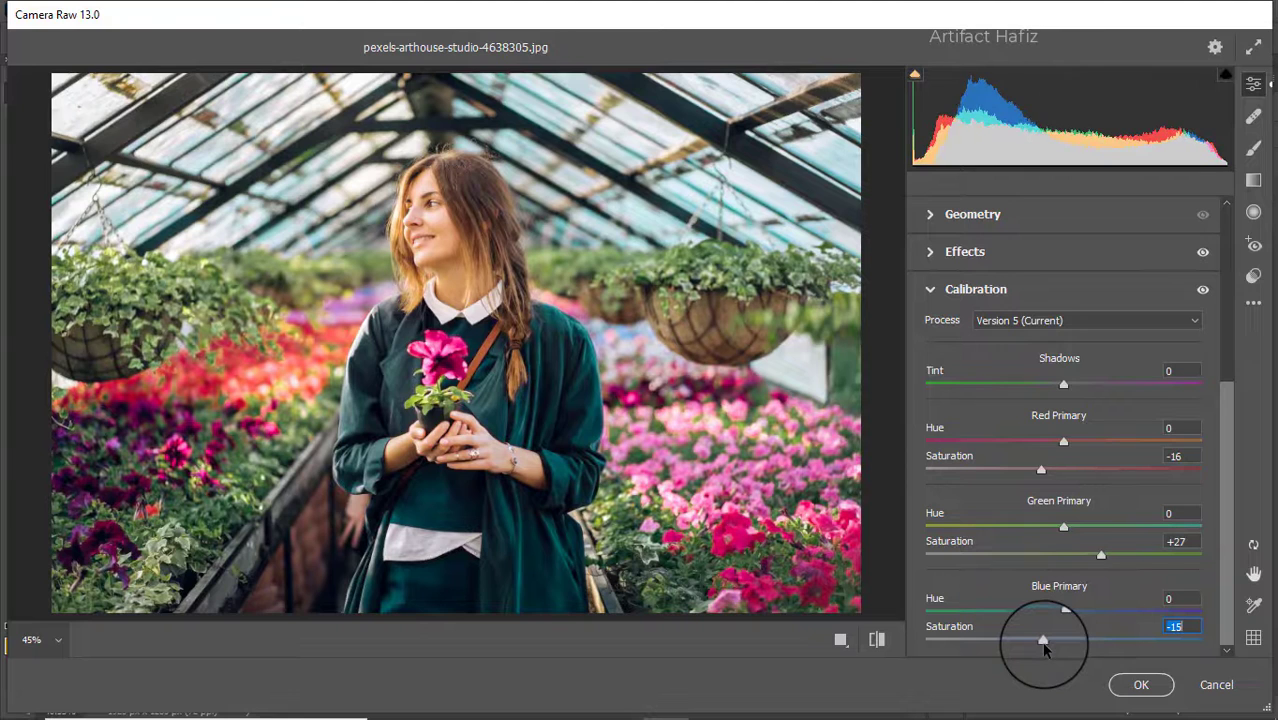
- Draw a large radial filter over the photo's upper-left area, reaching from the hanging basket to the woman's face
click(1254, 213)
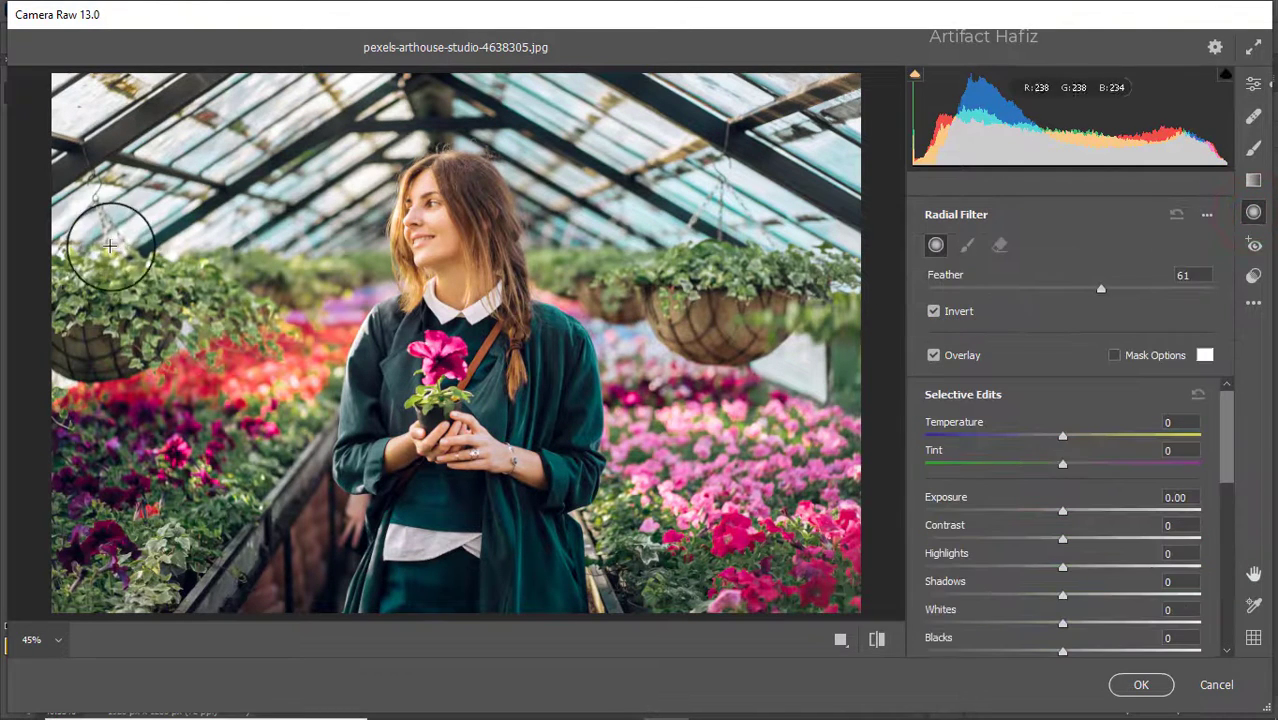
drag(112, 250, 320, 320)
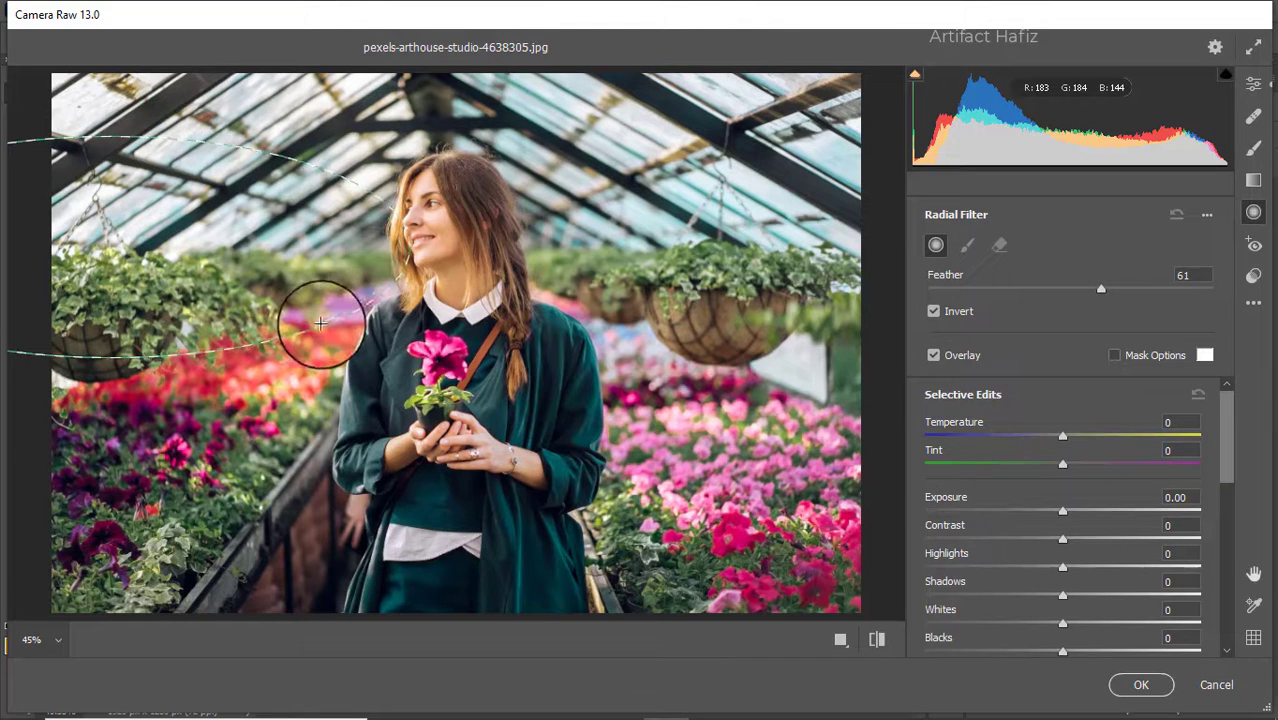
drag(110, 357, 116, 414)
drag(183, 317, 235, 301)
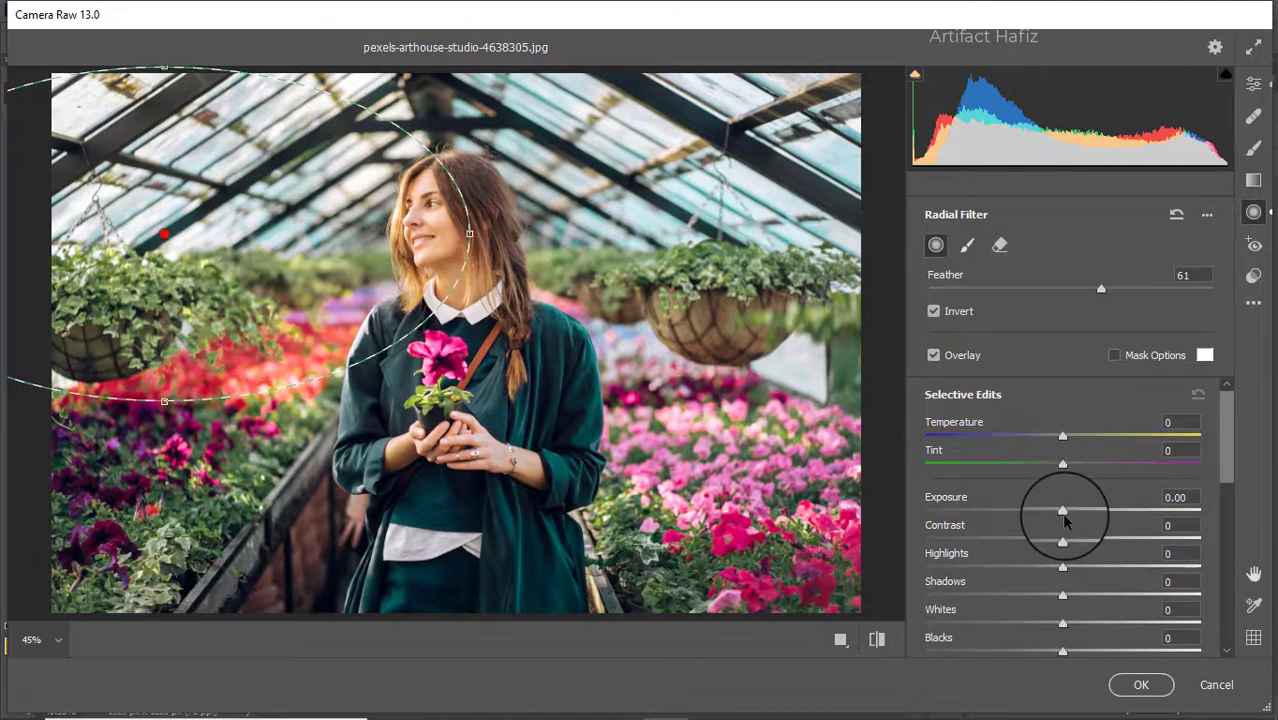
- Set the radial filter's exposure to +1.05, restrict its effect to inside the ellipse and set its feather to 100
drag(1063, 513, 1100, 515)
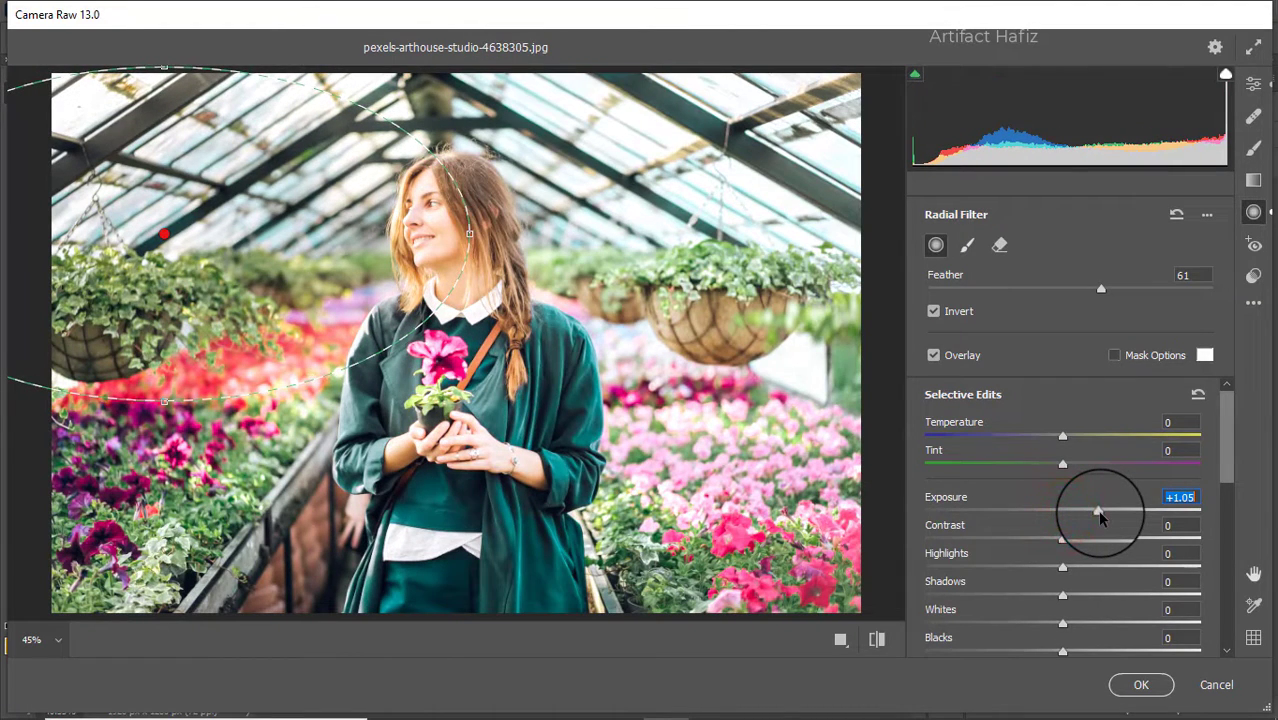
click(933, 311)
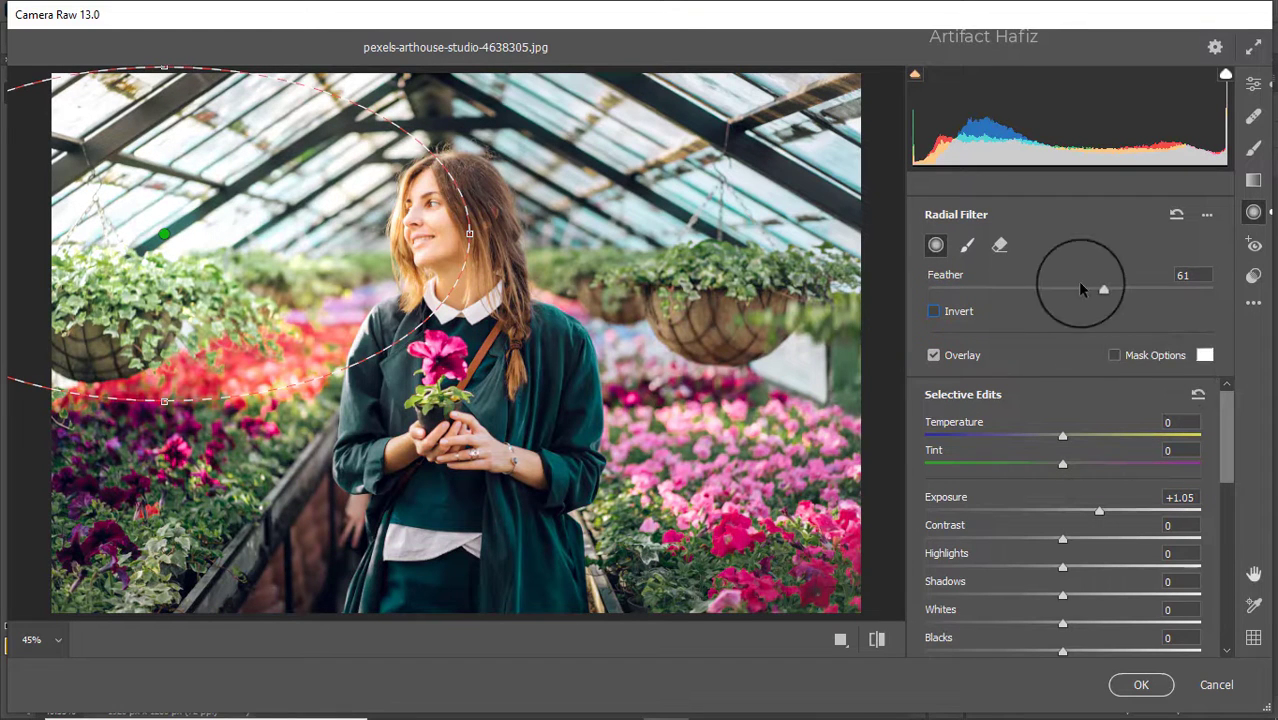
drag(1102, 291, 1270, 307)
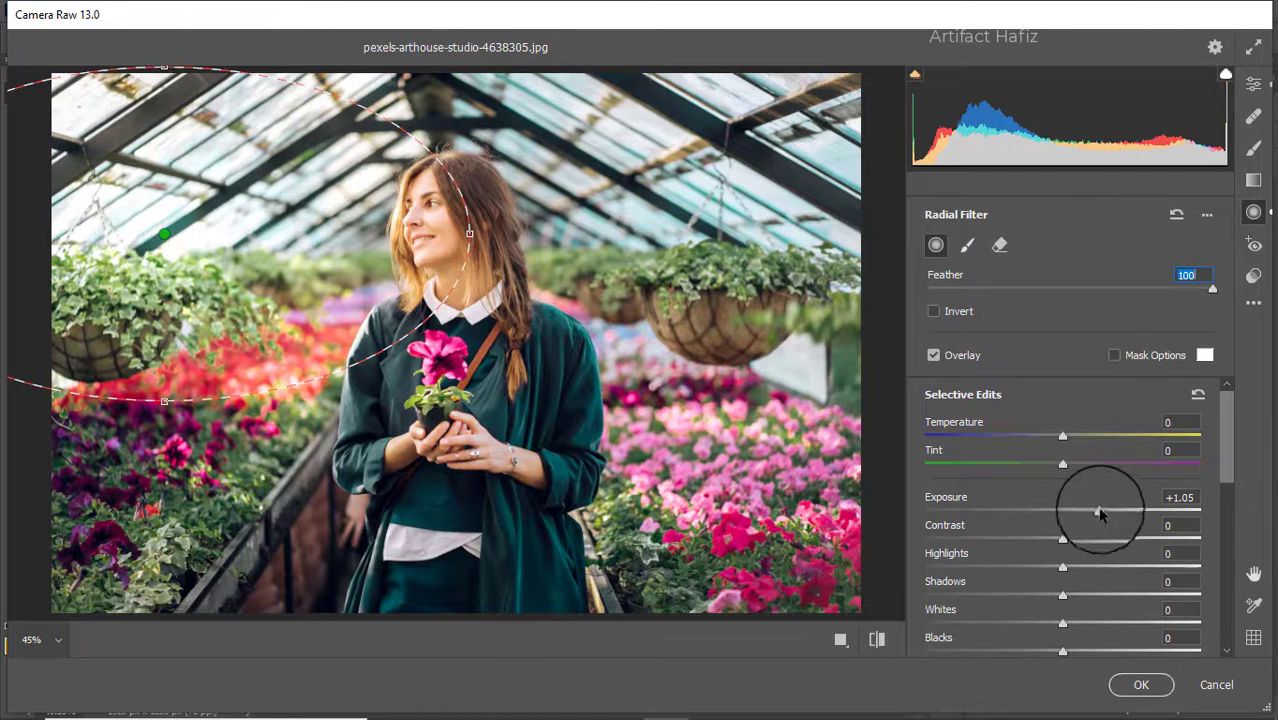
- Set the radial filter to exposure +1.90 and temperature +88, then widen the ellipse past the woman and shift it toward the photo's left edge
mouse_move(1099, 513)
mouse_down()
mouse_move(1157, 513)
mouse_move(1108, 497)
mouse_up()
drag(1062, 437, 1187, 440)
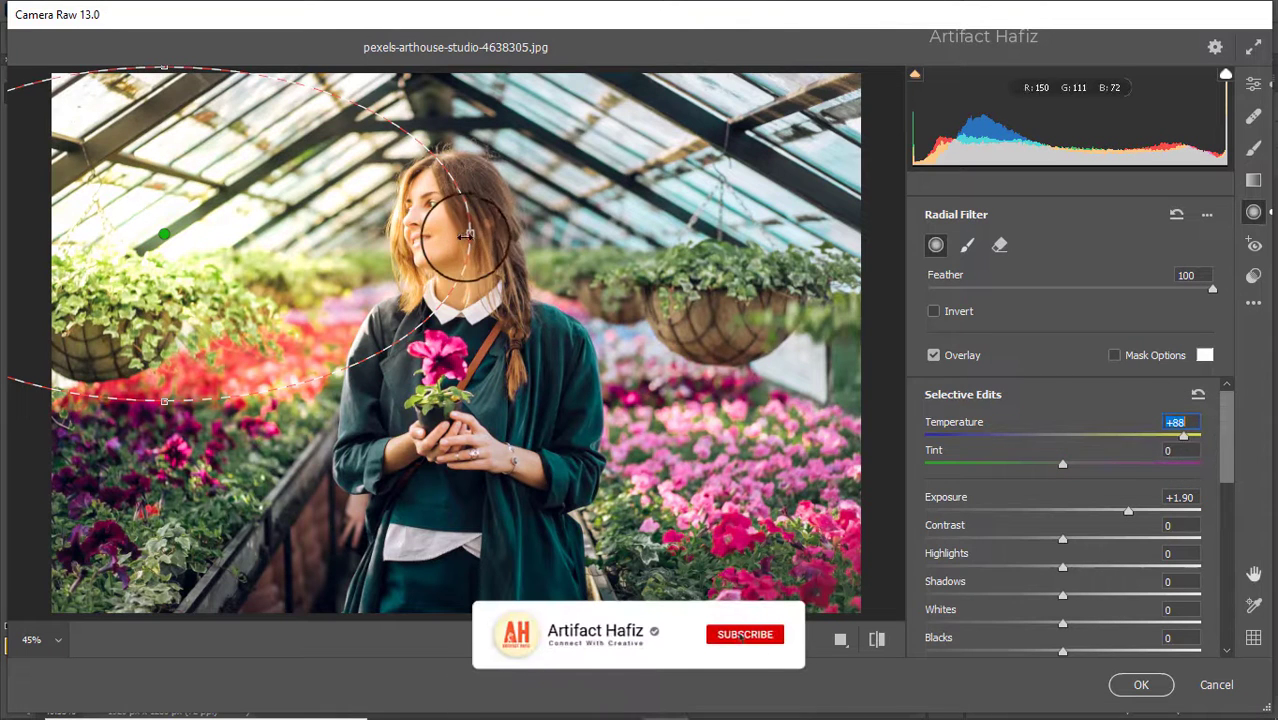
drag(468, 236, 647, 243)
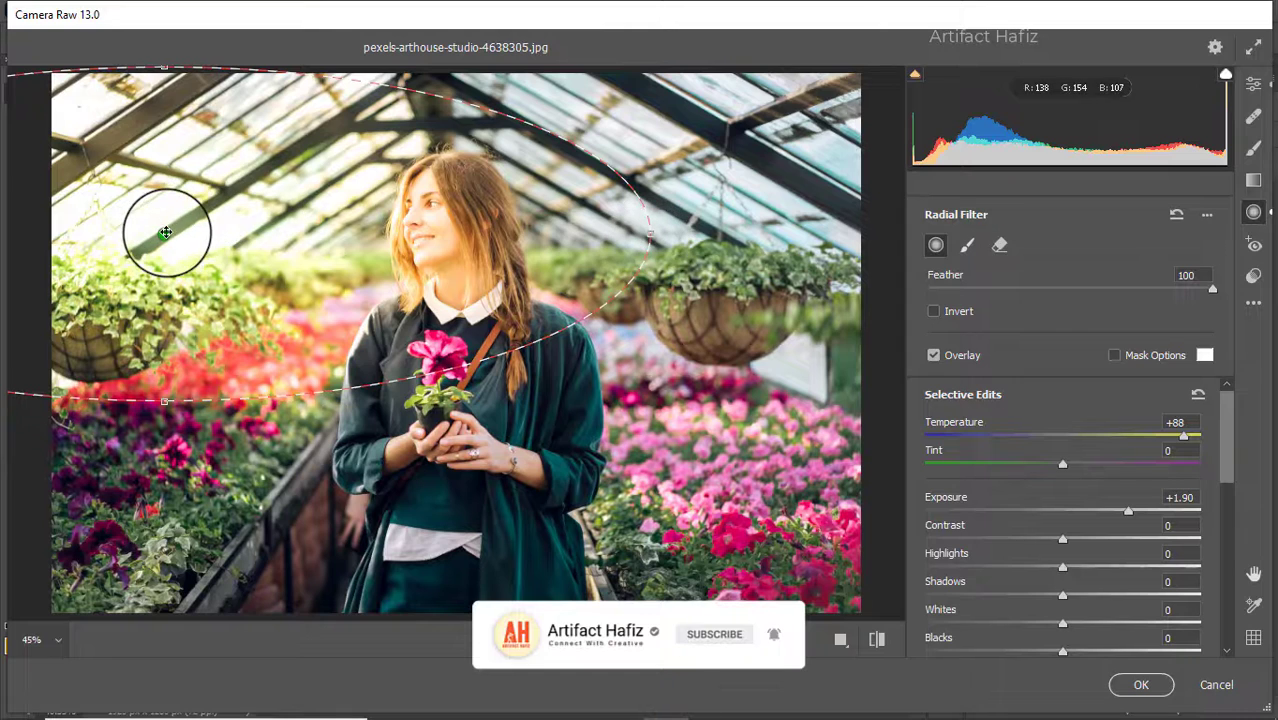
mouse_move(165, 232)
mouse_down()
mouse_move(57, 234)
mouse_move(86, 231)
mouse_up()
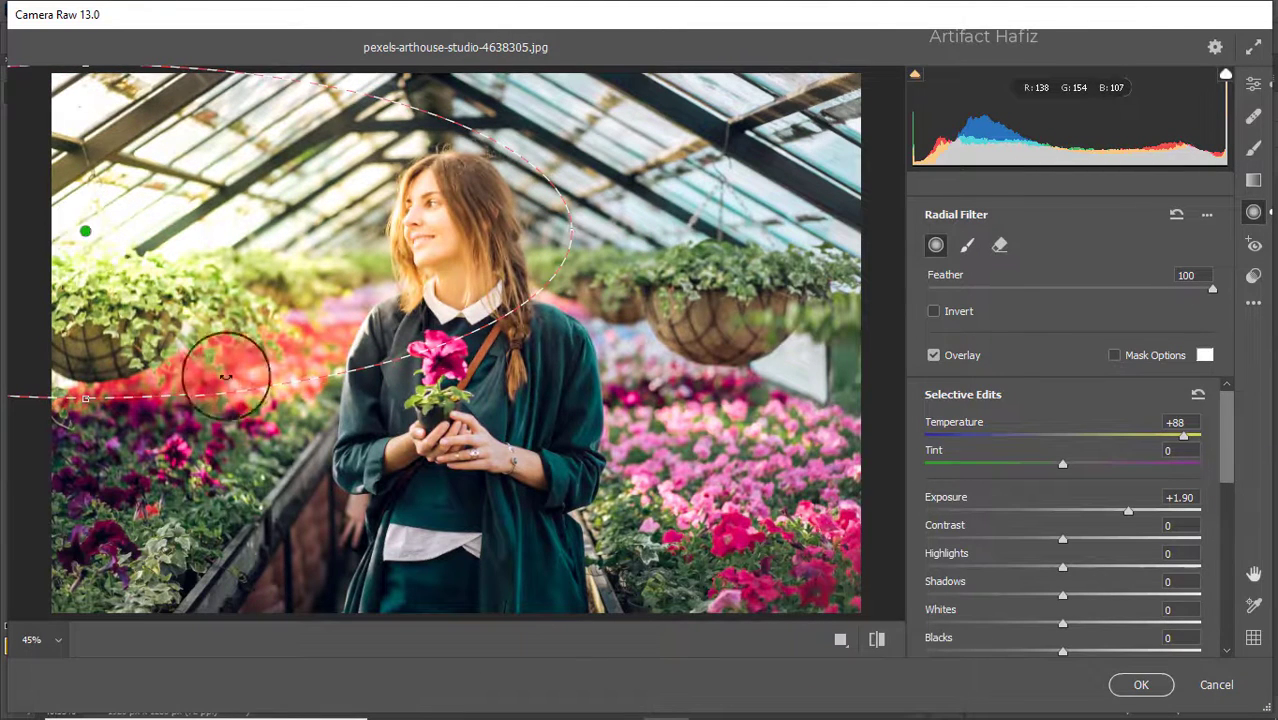
- Refine the radial filter's light to highlights -79, temperature +59 and exposure +1.35
mouse_move(1128, 512)
mouse_down()
mouse_move(1098, 505)
mouse_move(1143, 517)
mouse_up()
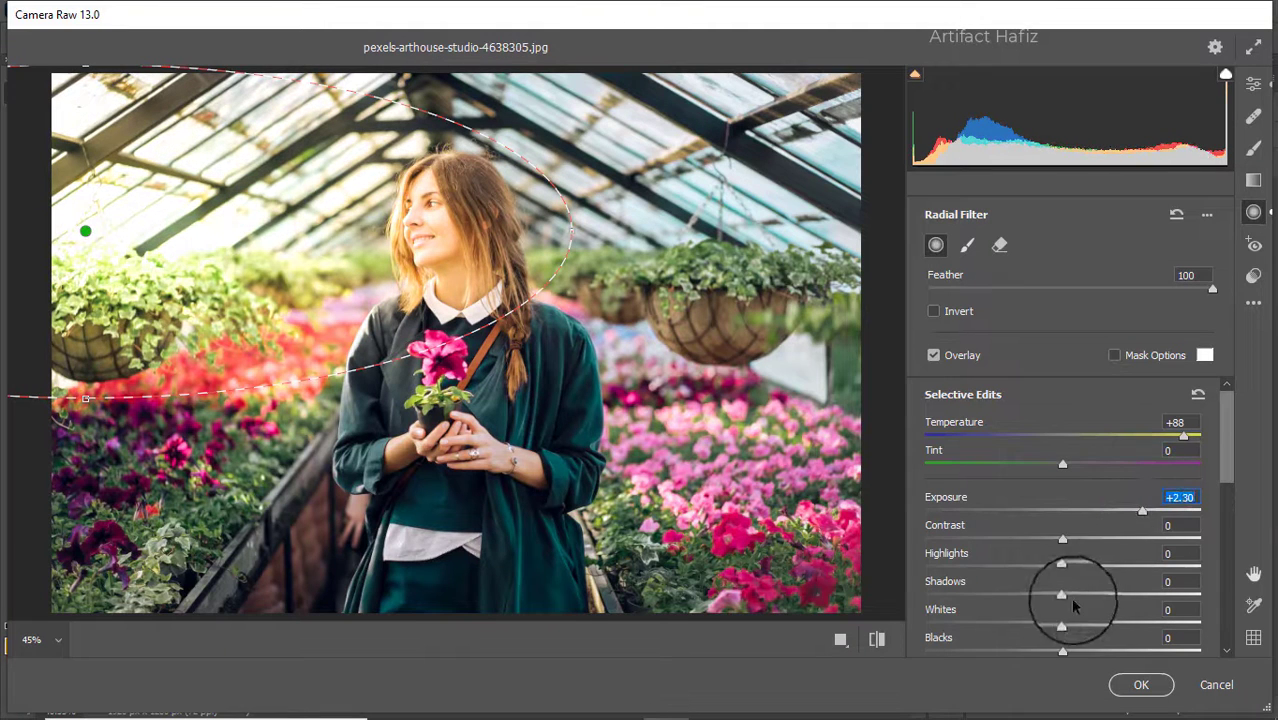
drag(1063, 567, 954, 567)
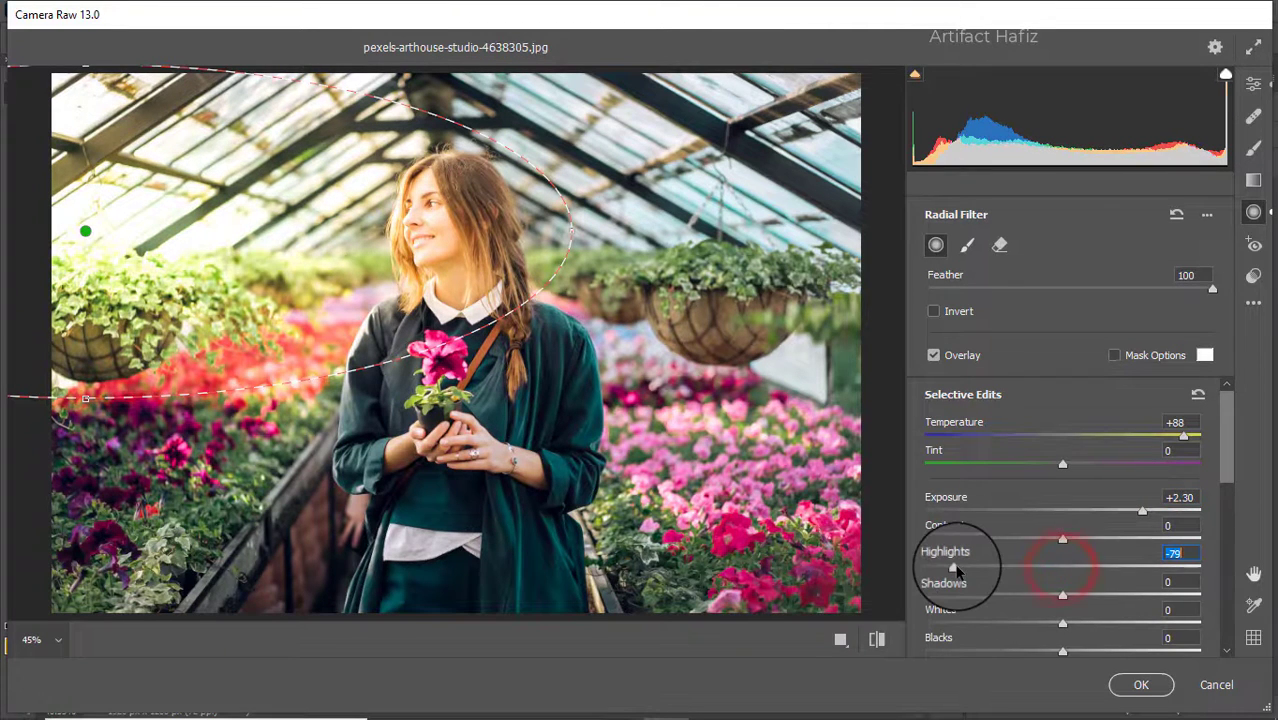
mouse_move(1141, 510)
mouse_down()
mouse_move(1107, 508)
mouse_move(1143, 512)
mouse_up()
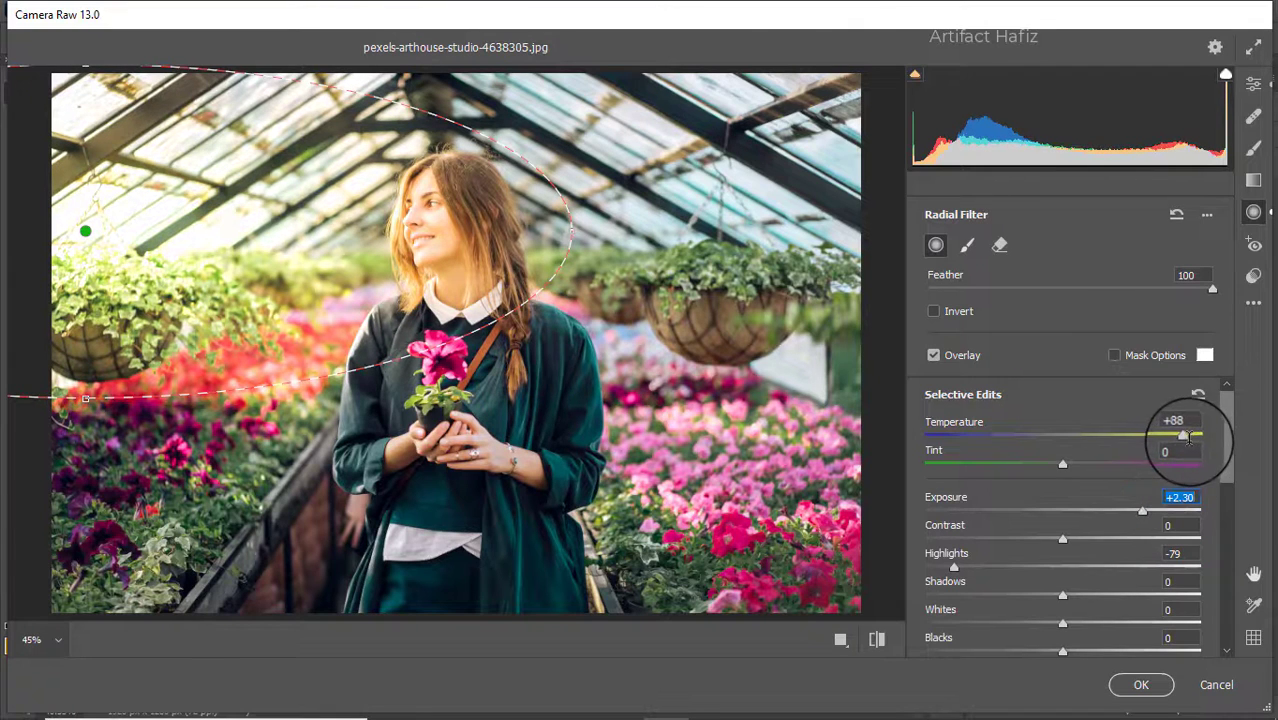
drag(1123, 438, 1144, 438)
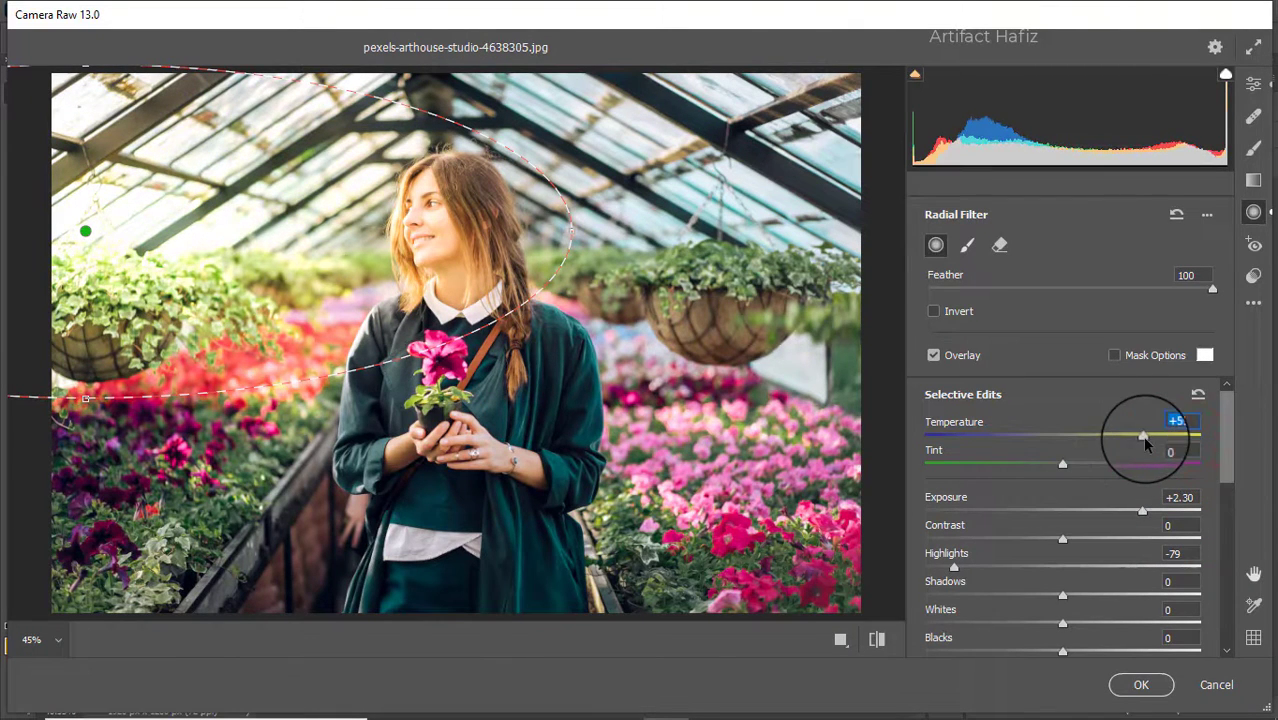
mouse_move(1141, 513)
mouse_down()
mouse_move(1055, 513)
mouse_move(1125, 518)
mouse_up()
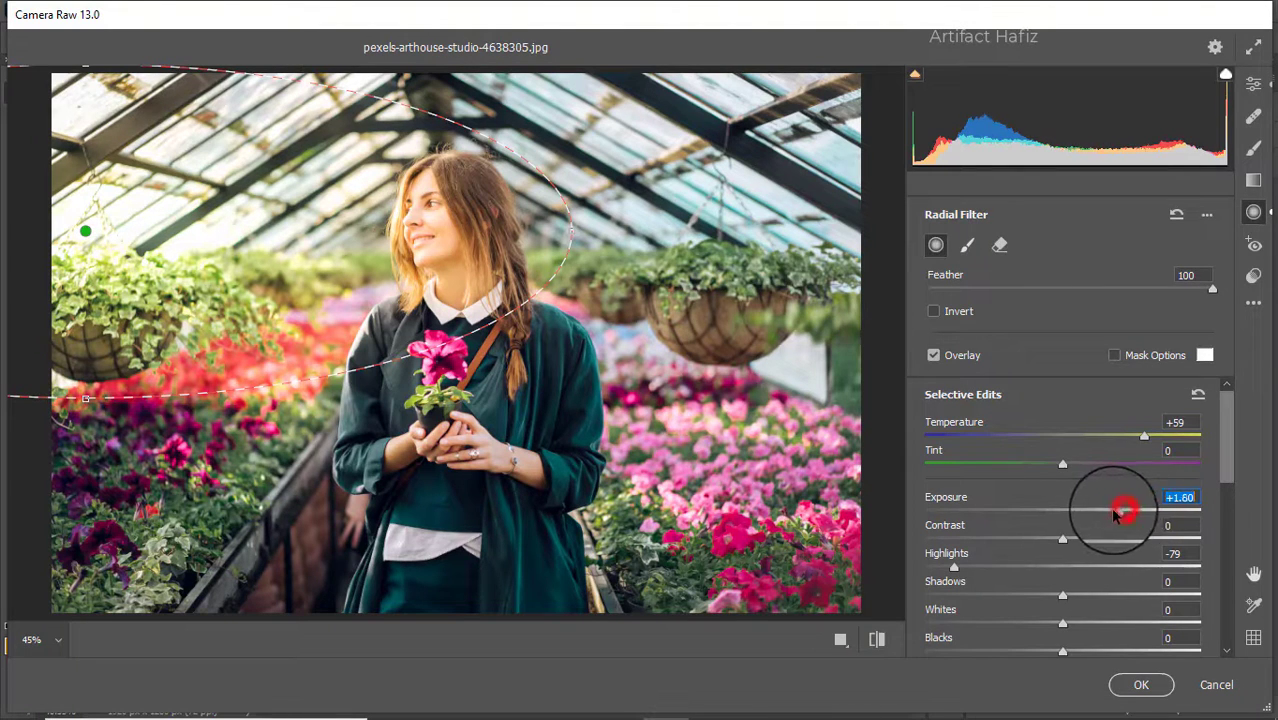
drag(1117, 513, 1108, 514)
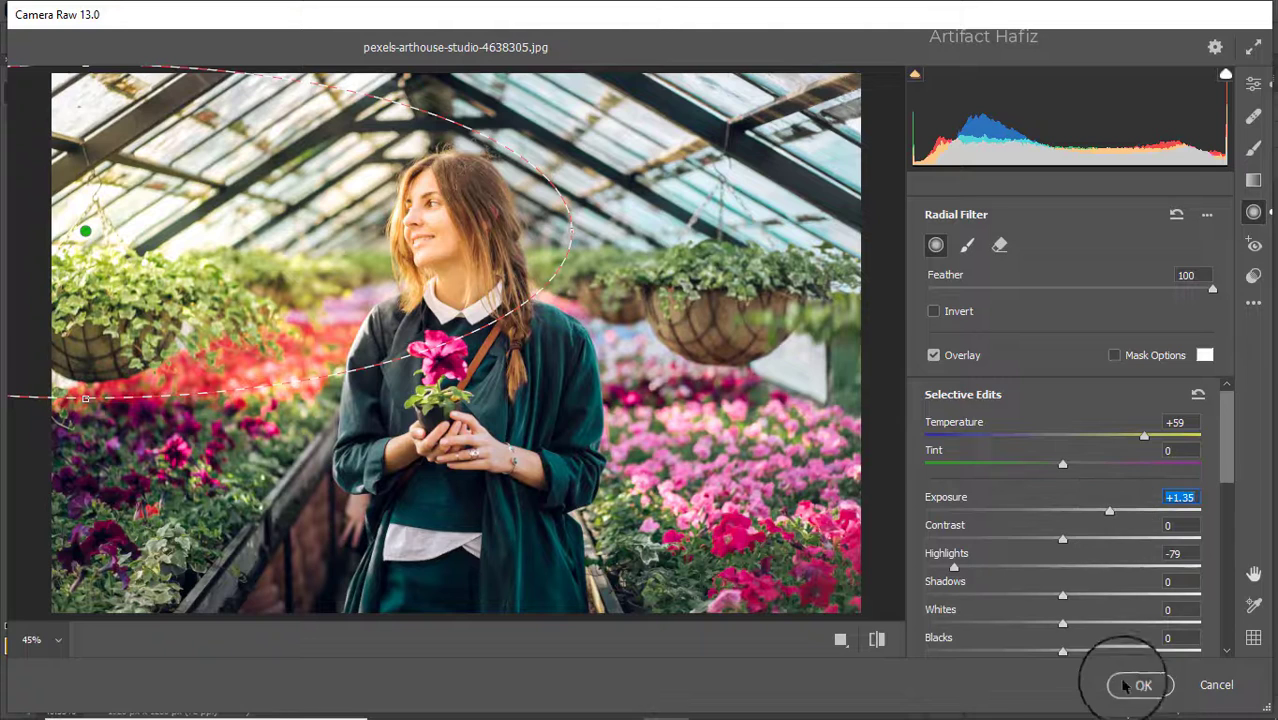
- Compare the graded photo side by side with the original and apply the Camera Raw filter to the layer
click(1250, 88)
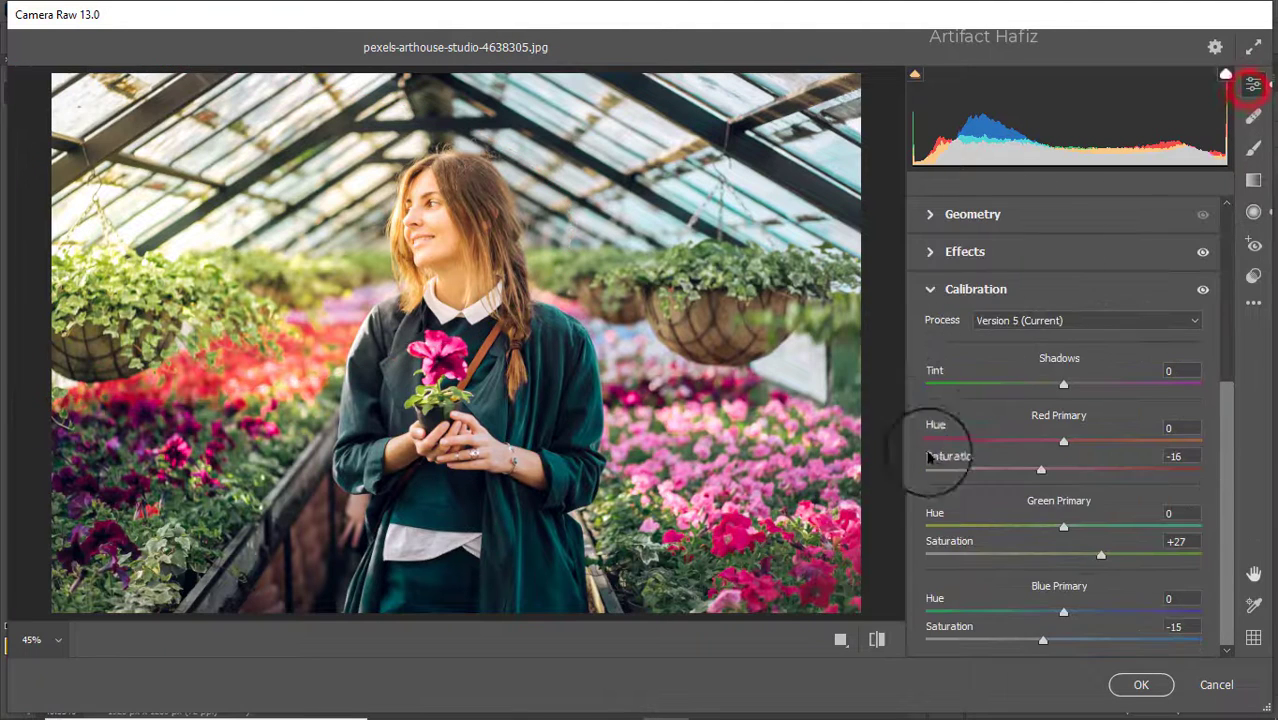
click(841, 637)
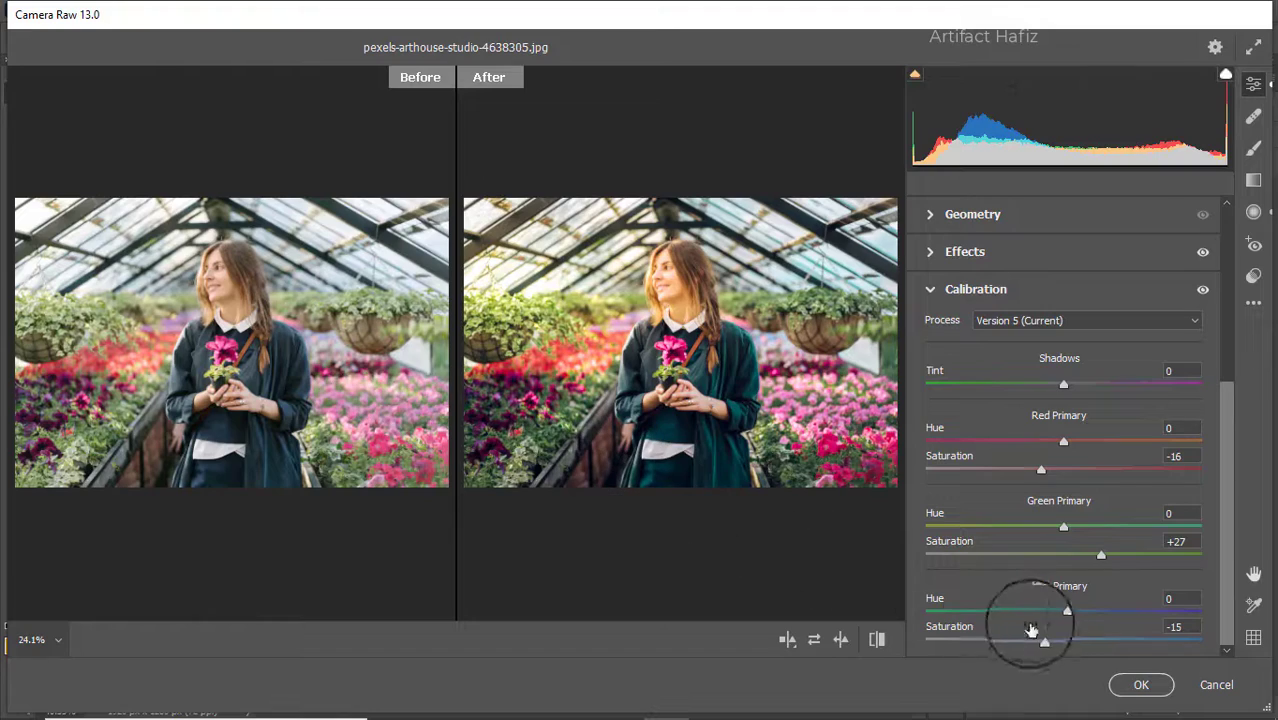
click(1124, 682)
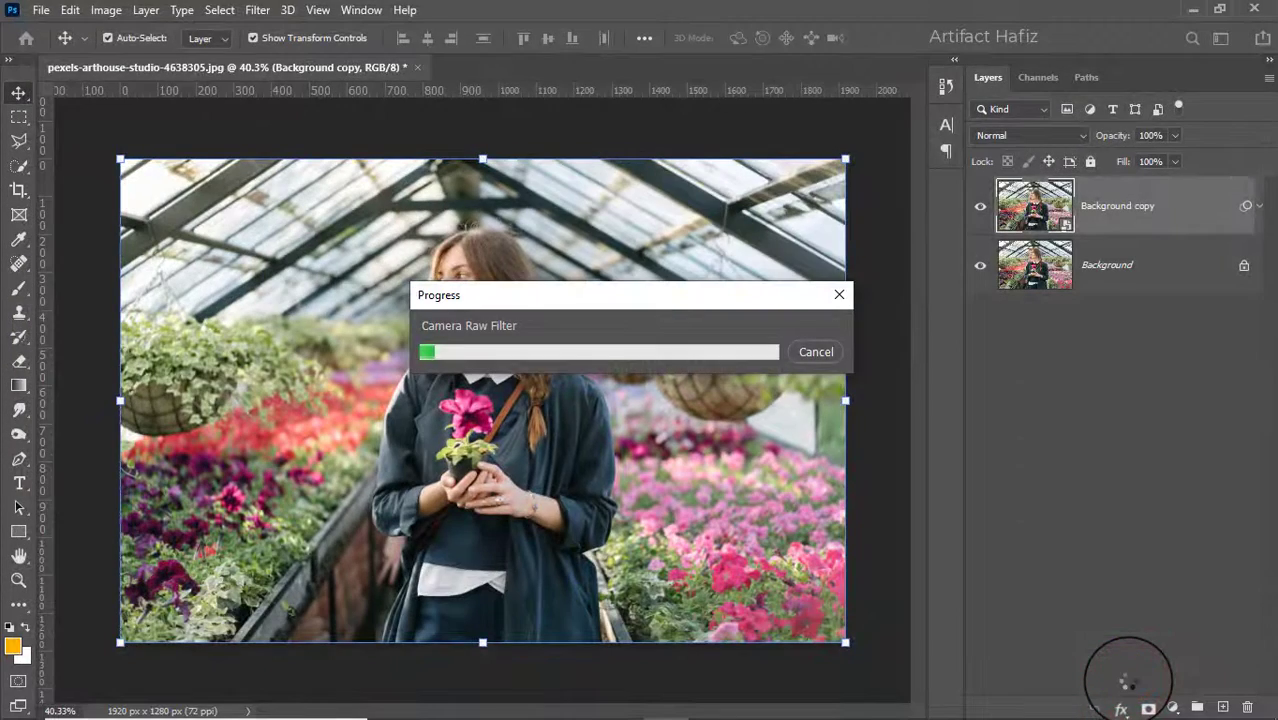
- Hide and reshow the Background copy layer to compare the graded photo with the original
click(979, 207)
click(979, 208)
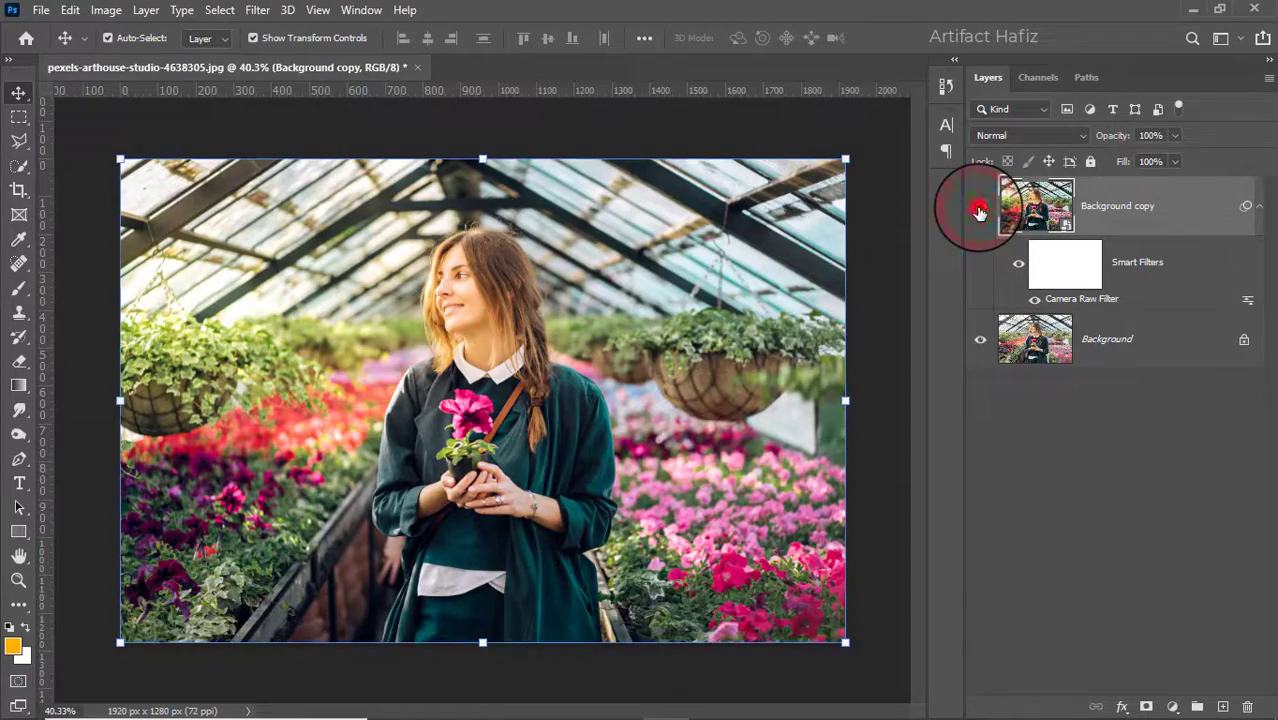